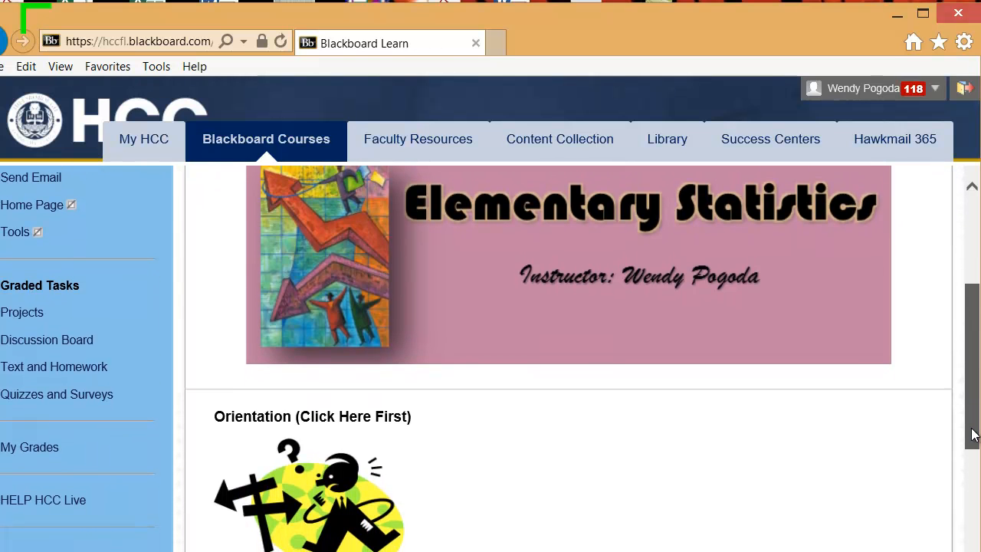
Open the textbook data sets in StatCrunch from Text and Homework, going through MyStatLab Course Home
mouse_move(66, 377)
left_mouse_down()
mouse_move(72, 332)
mouse_move(66, 366)
left_mouse_up()
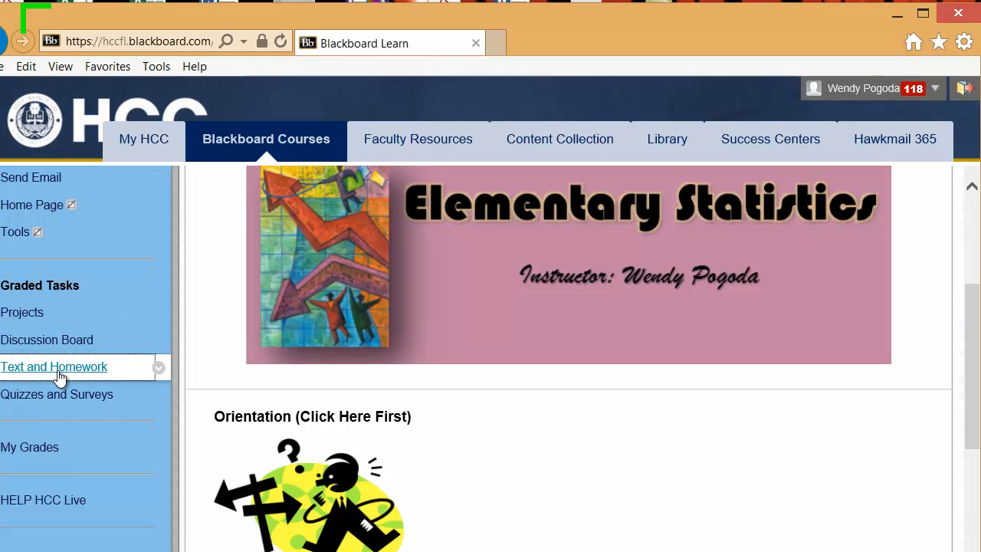
left_click(60, 369)
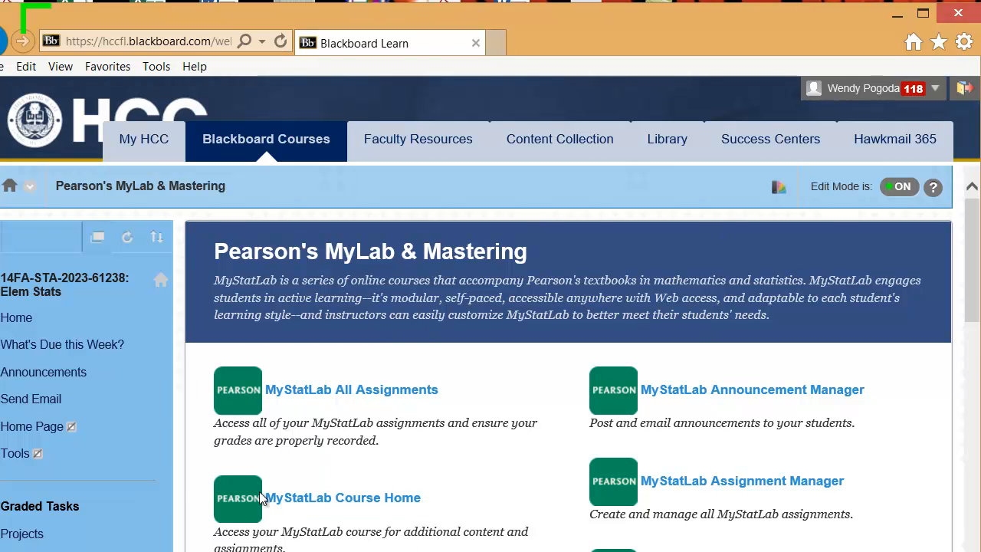
left_click(307, 500)
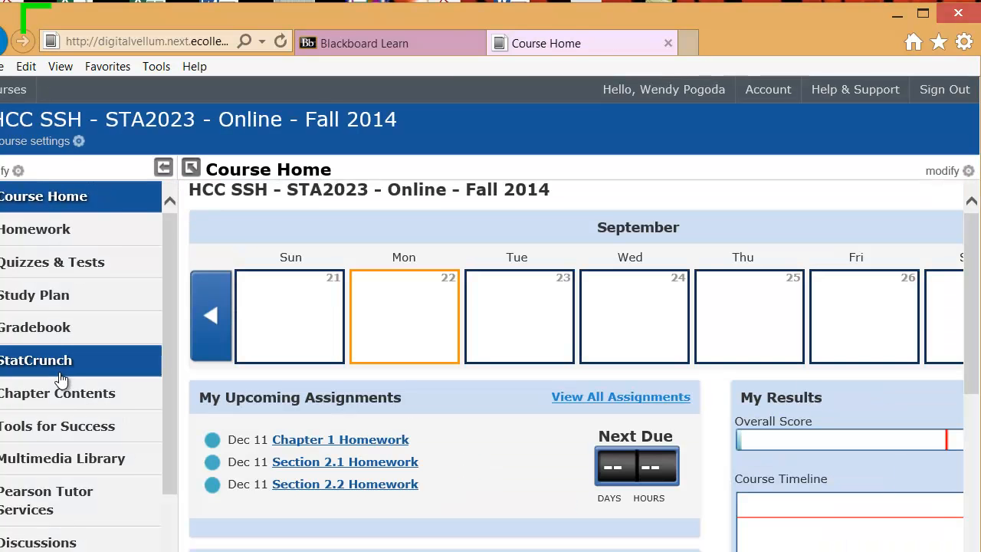
left_click(60, 374)
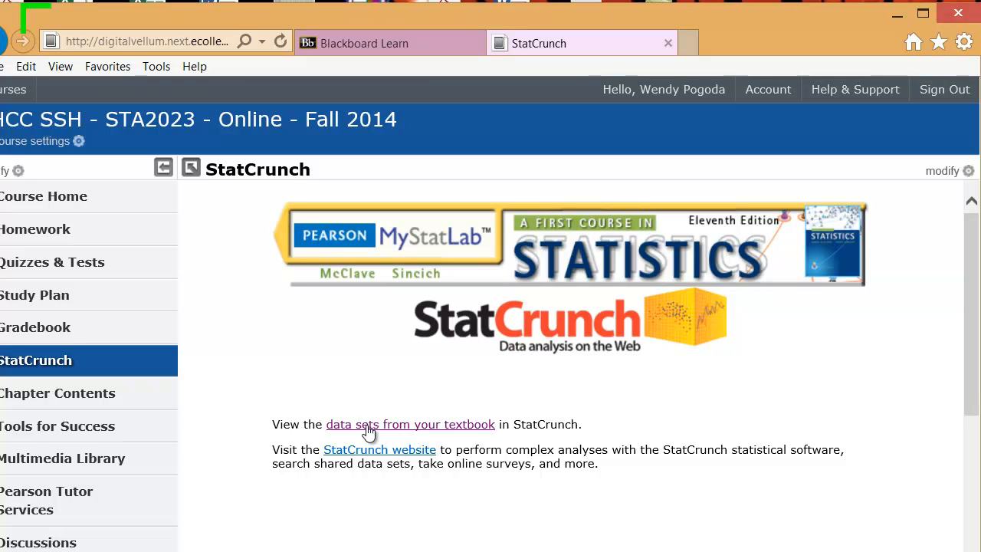
left_click(472, 427)
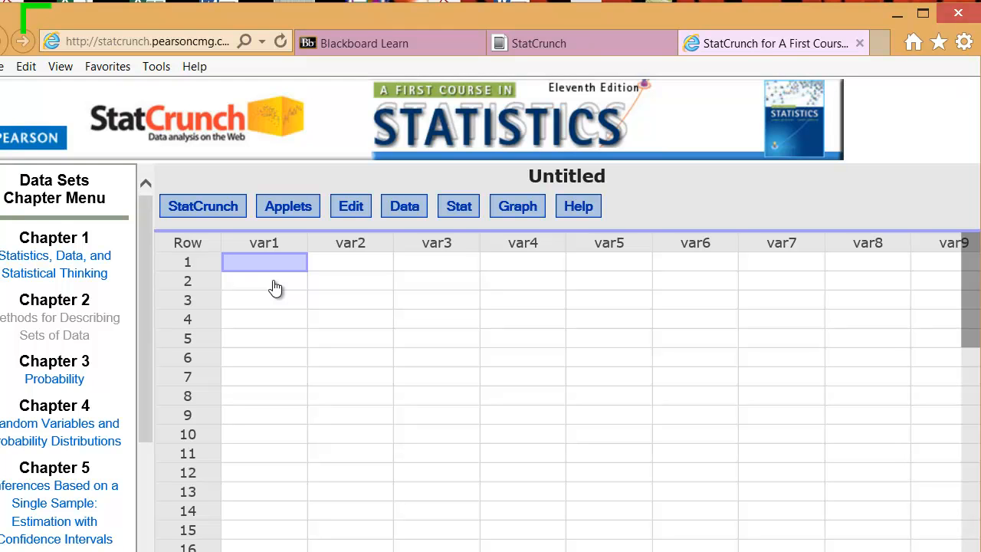
Load the EPAGAS example data set from Chapter 2 and select the first MPG value
left_click(36, 337)
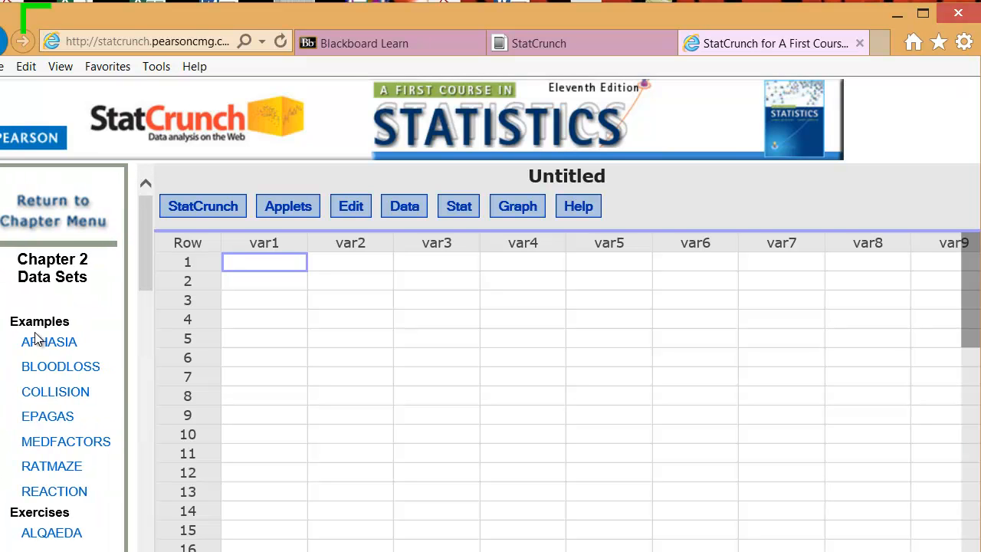
left_click_drag(144, 256, 144, 265)
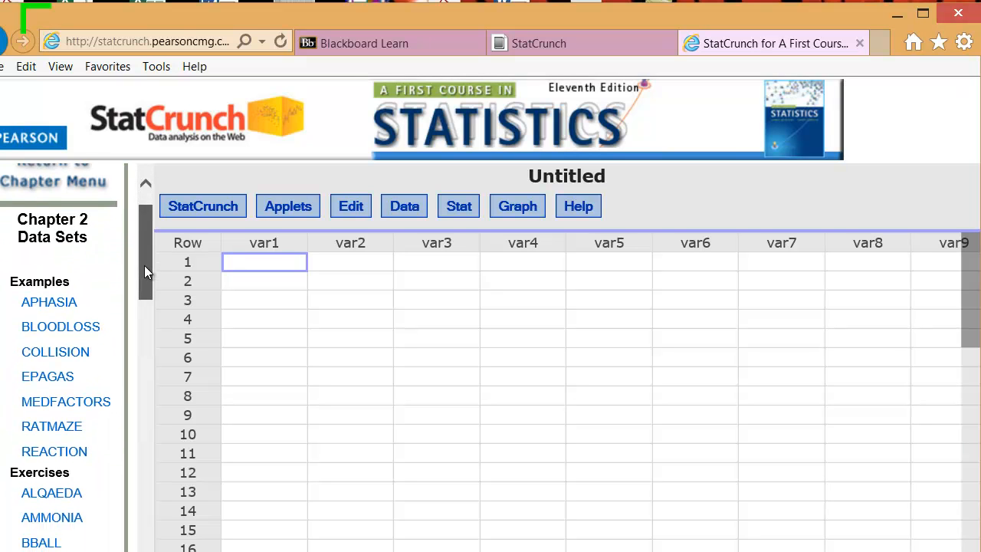
left_click(47, 373)
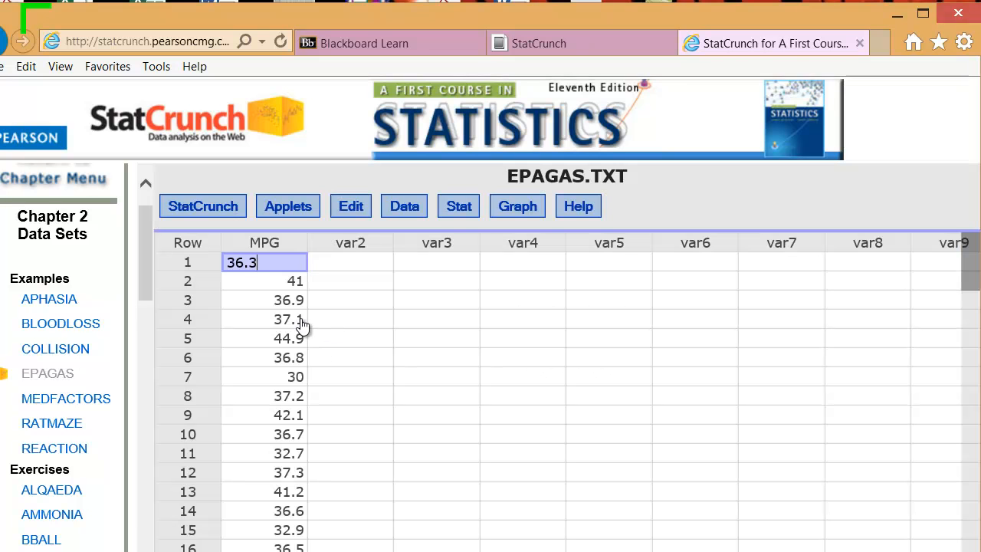
left_click(300, 319)
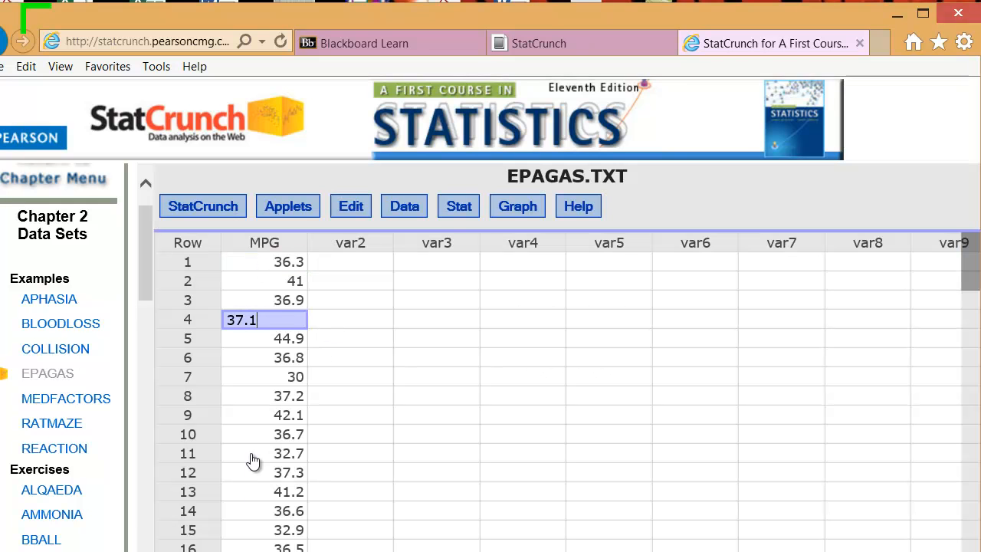
left_click(272, 260)
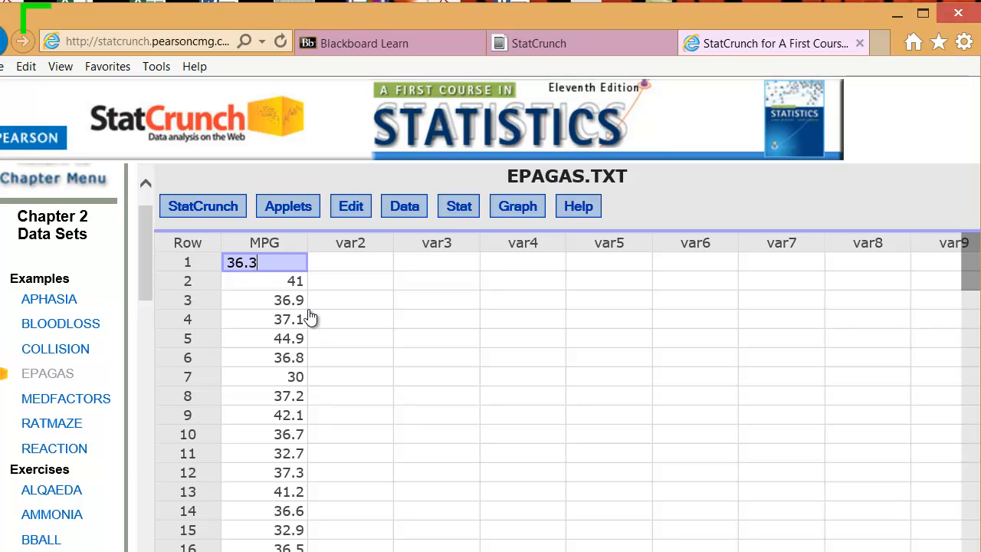
Start a histogram and choose MPG as its data column
left_click(526, 215)
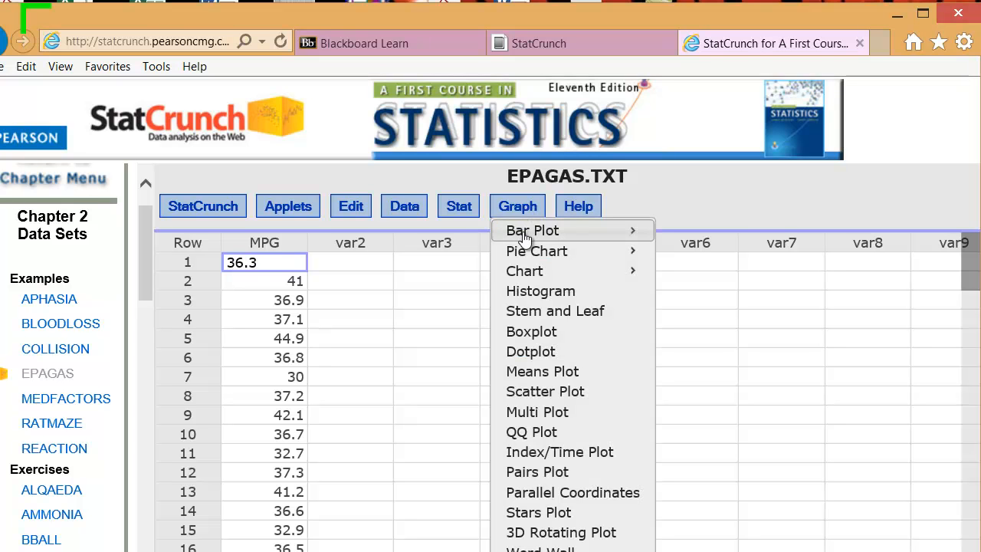
mouse_move(524, 253)
mouse_move(525, 272)
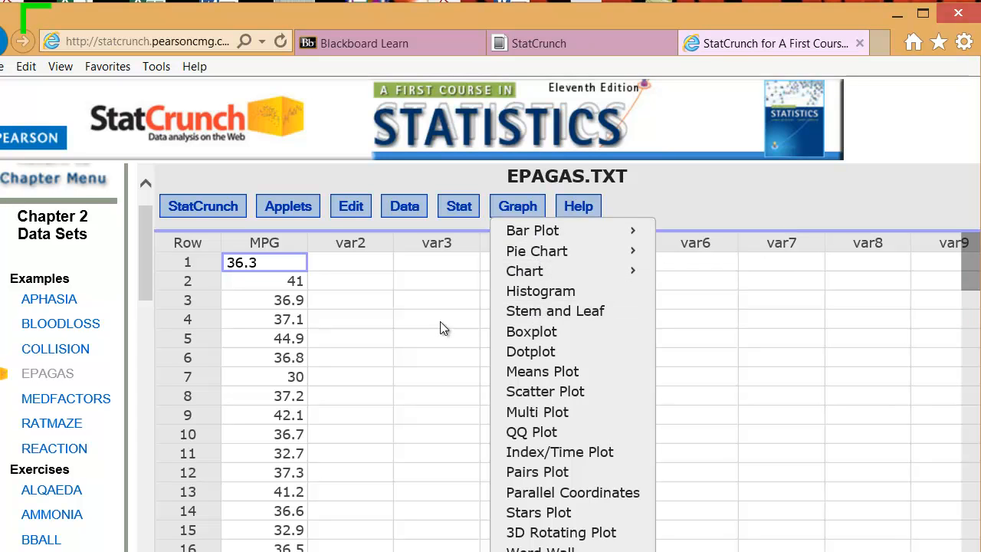
left_click(554, 296)
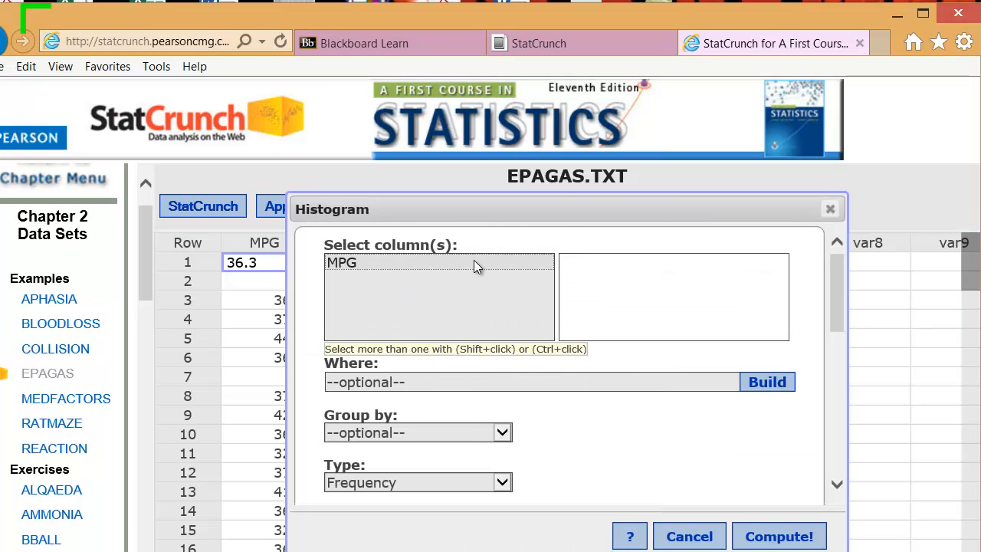
left_click(339, 264)
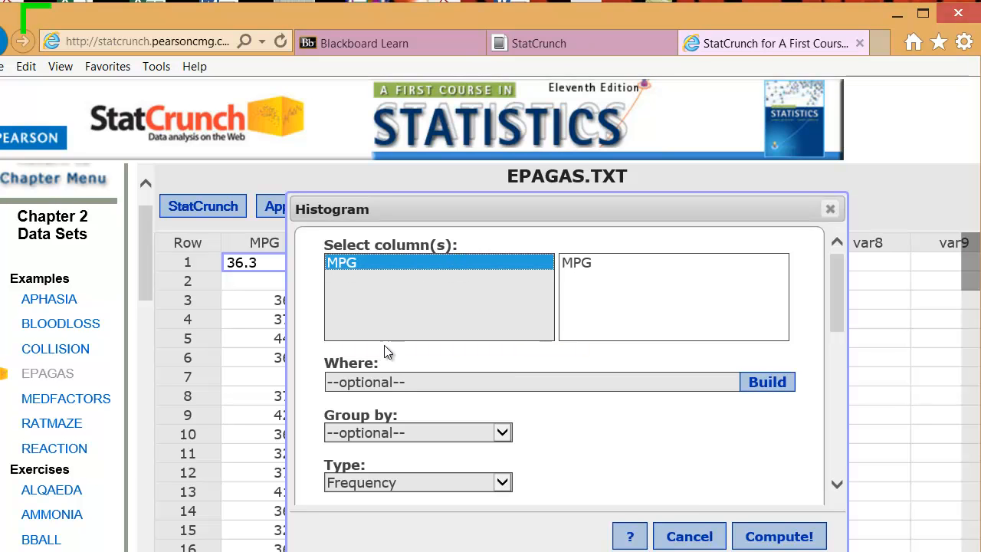
Label the histogram's x-axis "Fuel Efficiency (MPG)" and compute the graph
left_click_drag(836, 314, 849, 434)
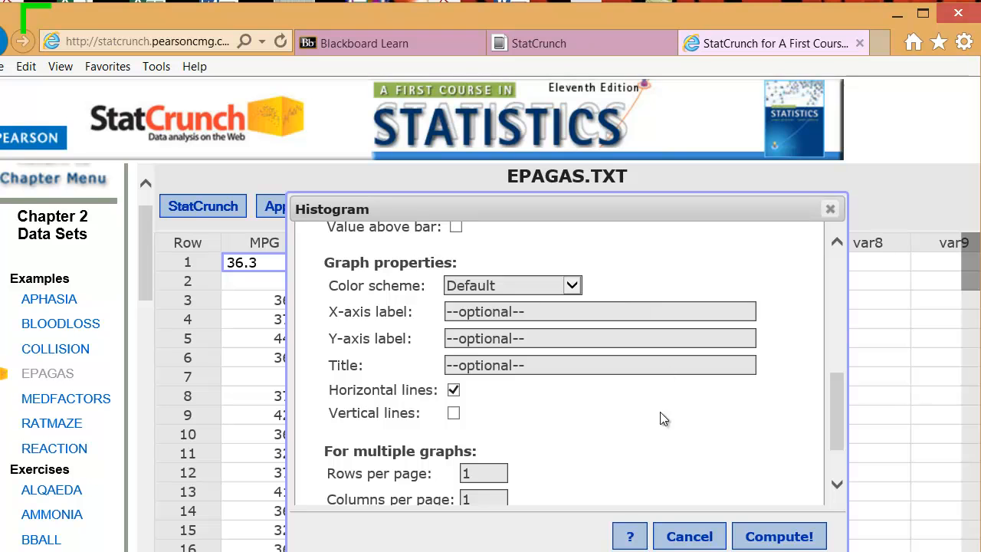
left_click(552, 311)
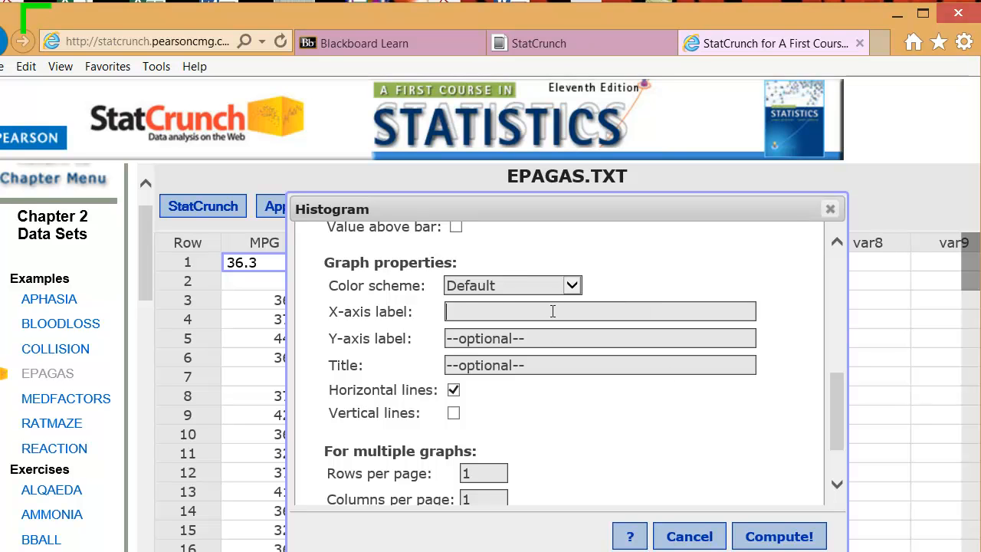
type("F")
type("u")
type("U")
type("el Efficienc")
type("y (MPG)")
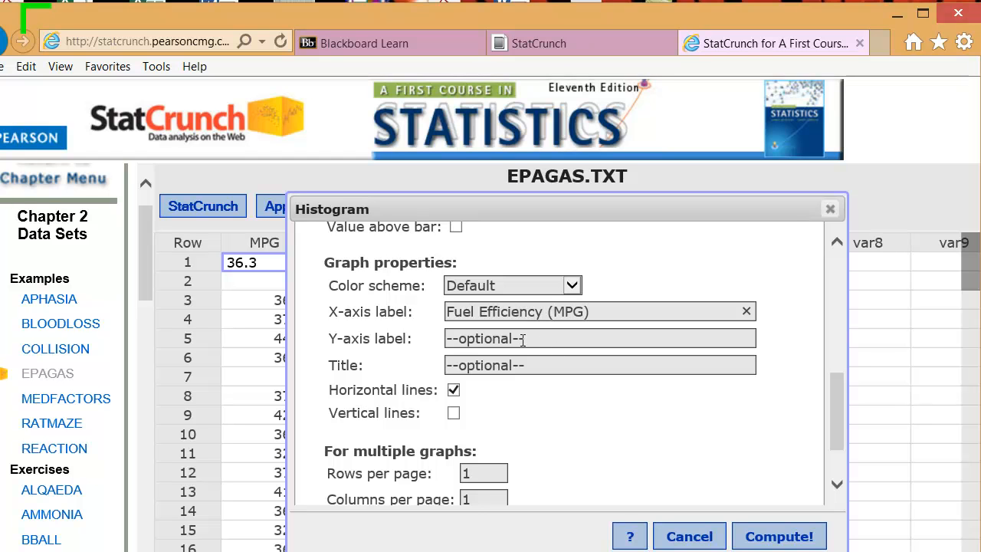
left_click_drag(842, 401, 840, 269)
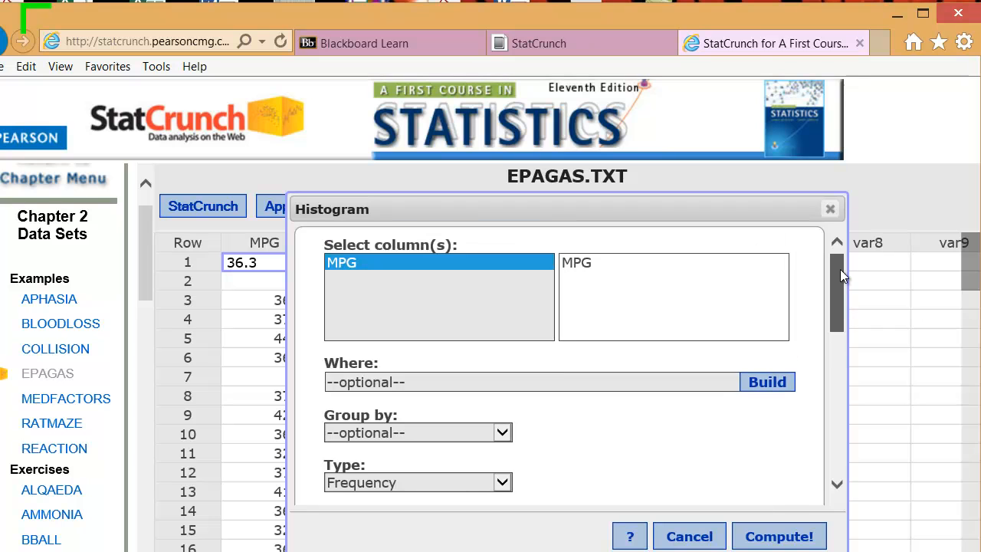
left_click(781, 538)
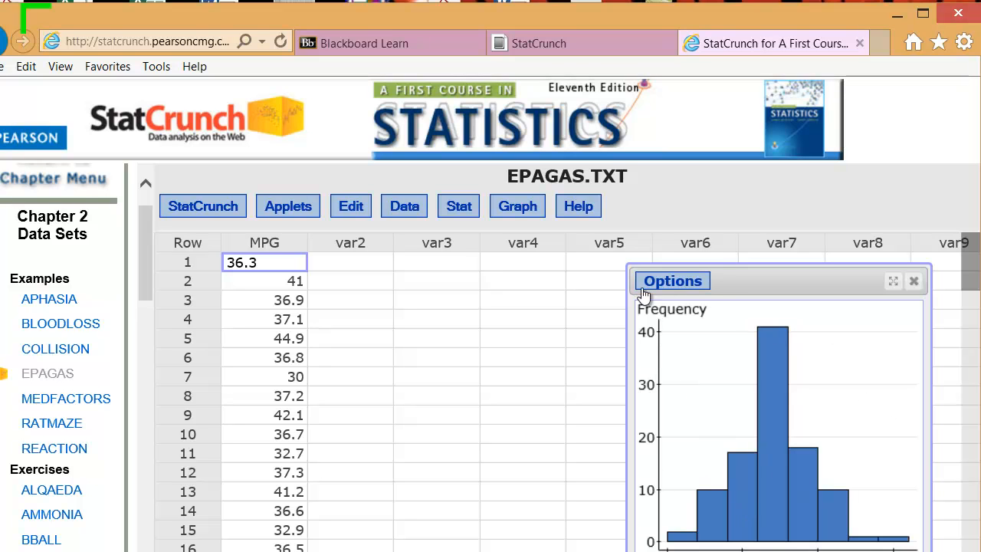
Edit the histogram to add the title "Histogram of MPG Rating of 100 New Cars" and recompute it
left_click(681, 285)
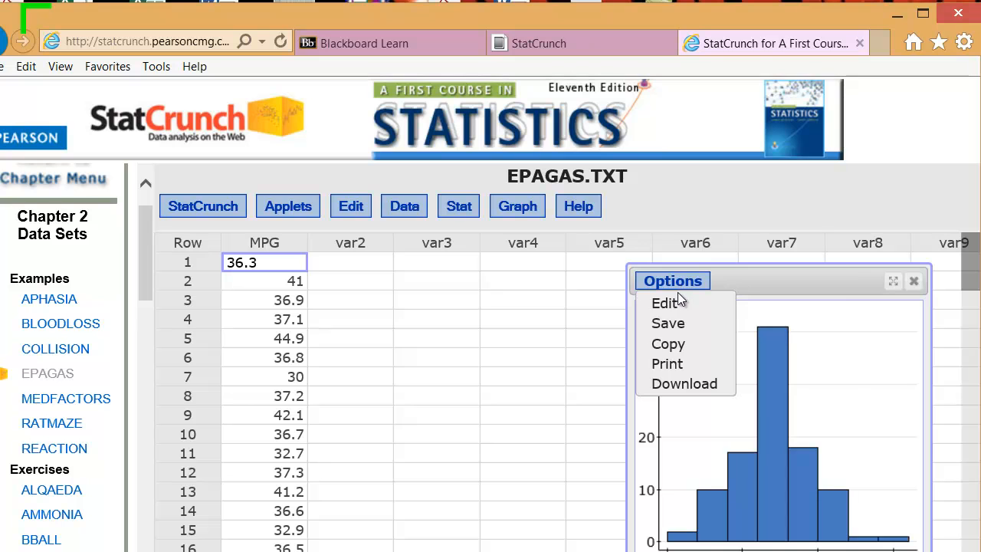
left_click(667, 305)
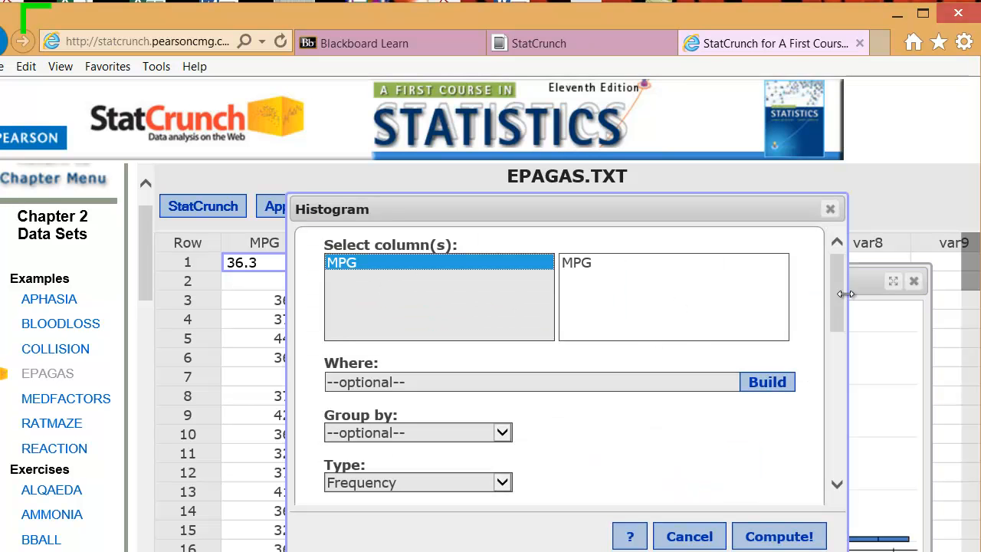
left_click_drag(837, 293, 837, 399)
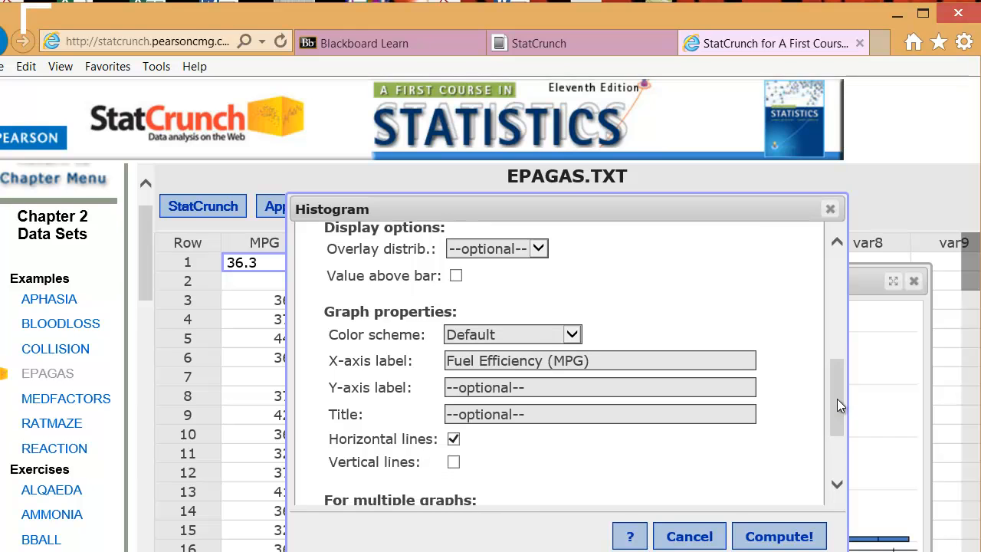
left_click(517, 416)
type("Histogram of MG")
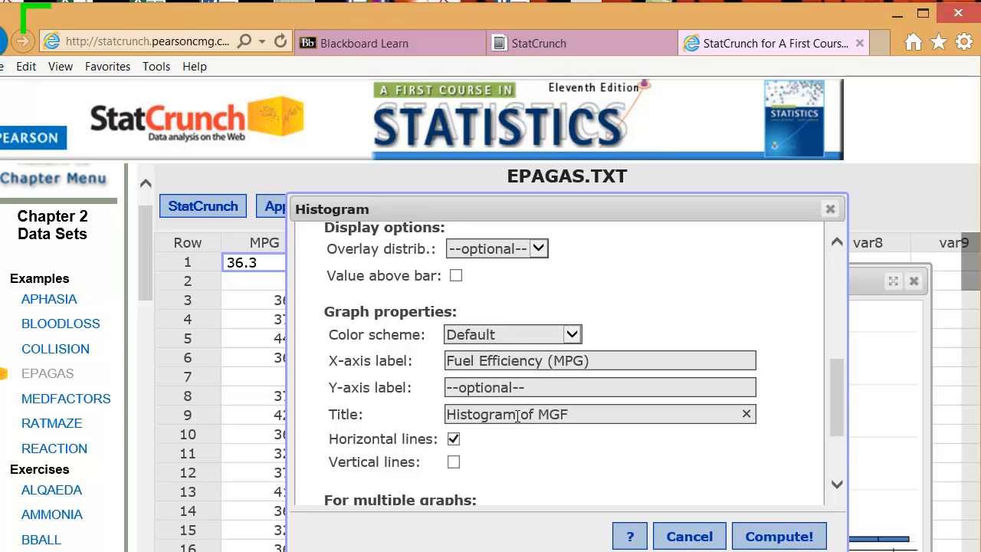
key("BackSpace")
type("PG Rating of 10")
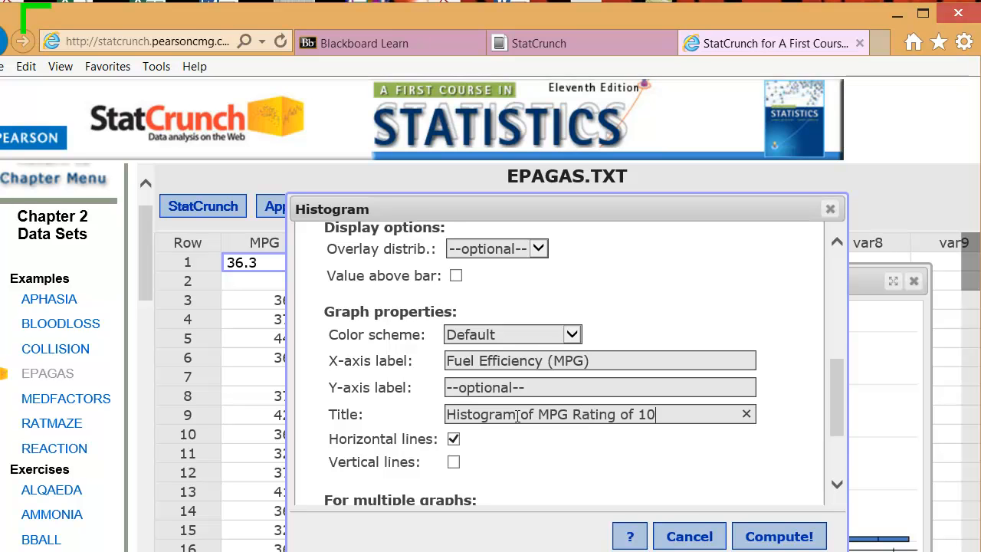
type("0 New Car")
left_click(794, 536)
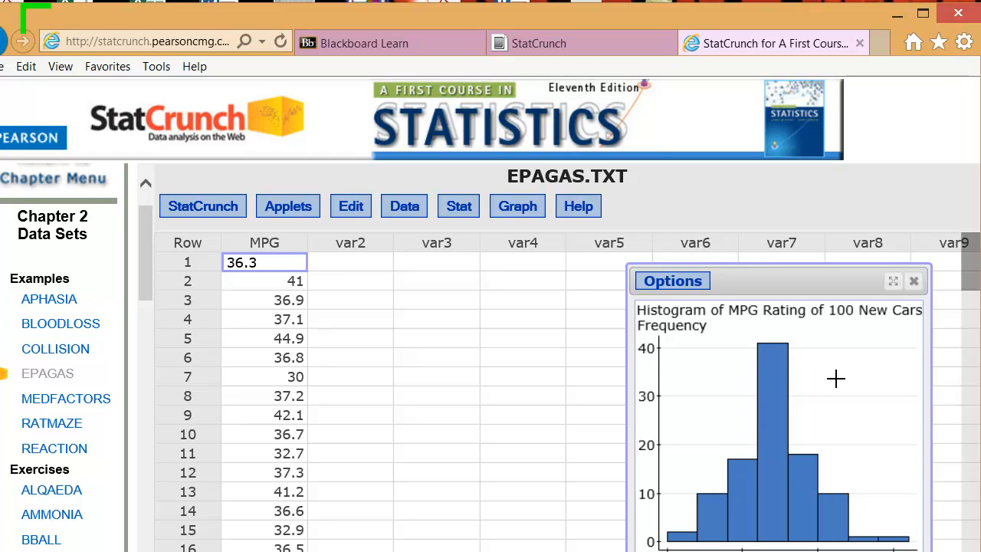
Copy the finished histogram as an image to the clipboard
left_click(698, 285)
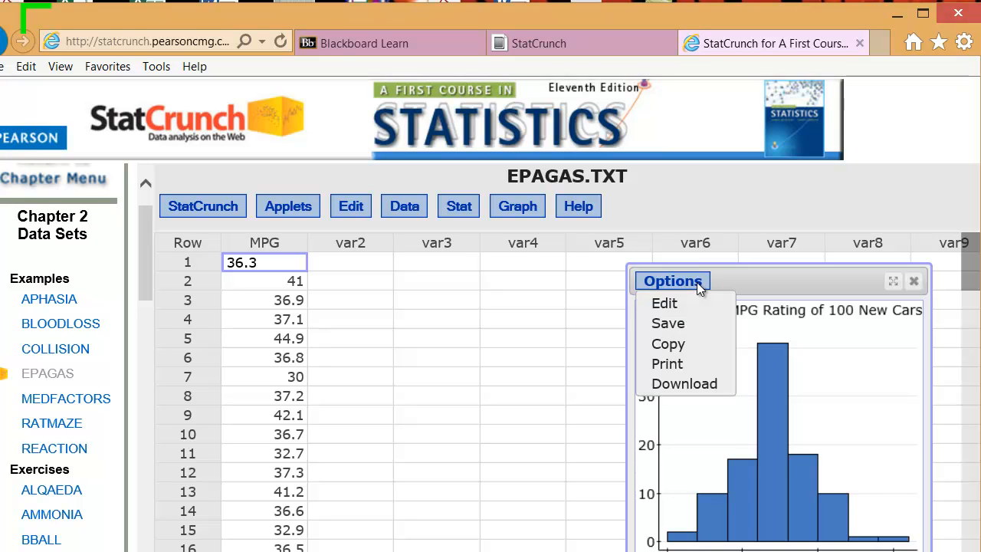
left_click(681, 343)
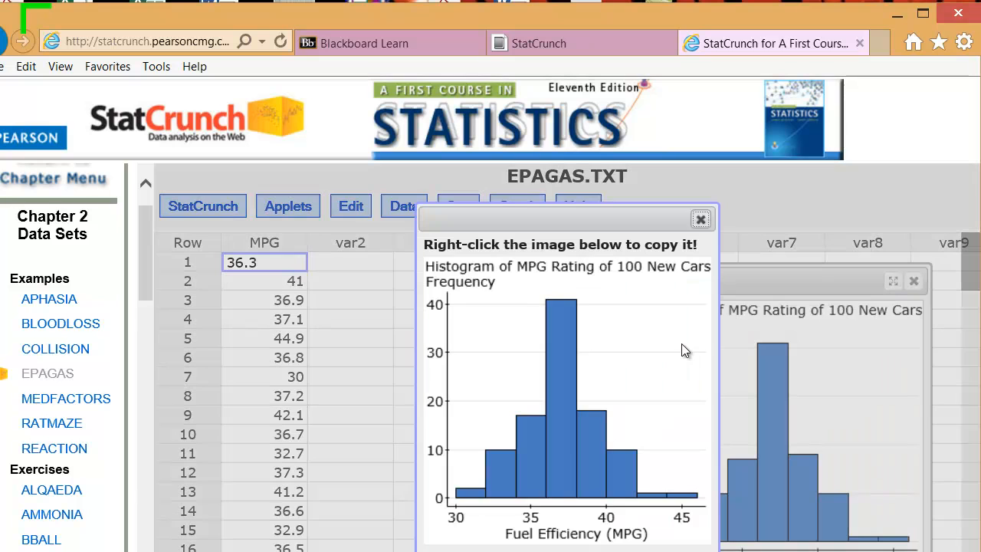
right_click(545, 377)
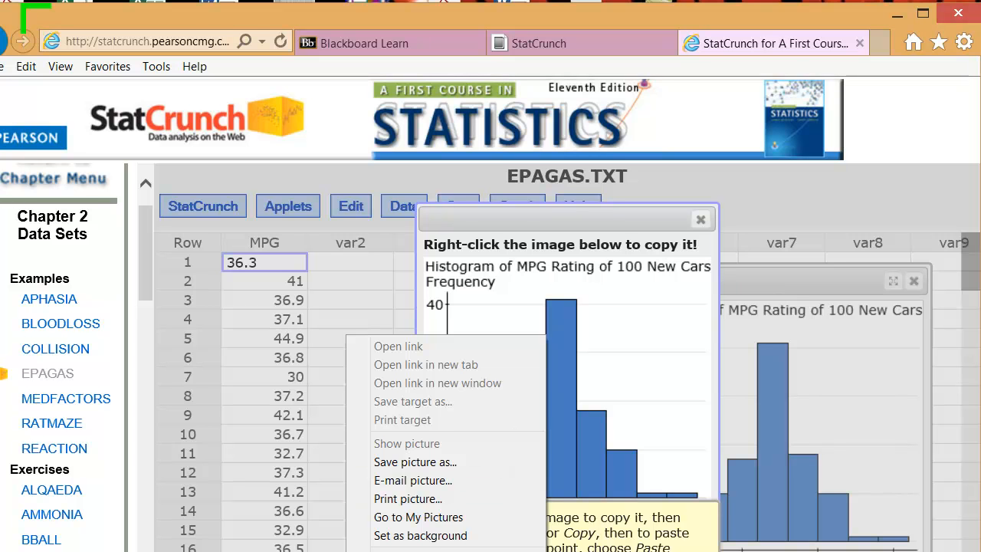
left_click(414, 551)
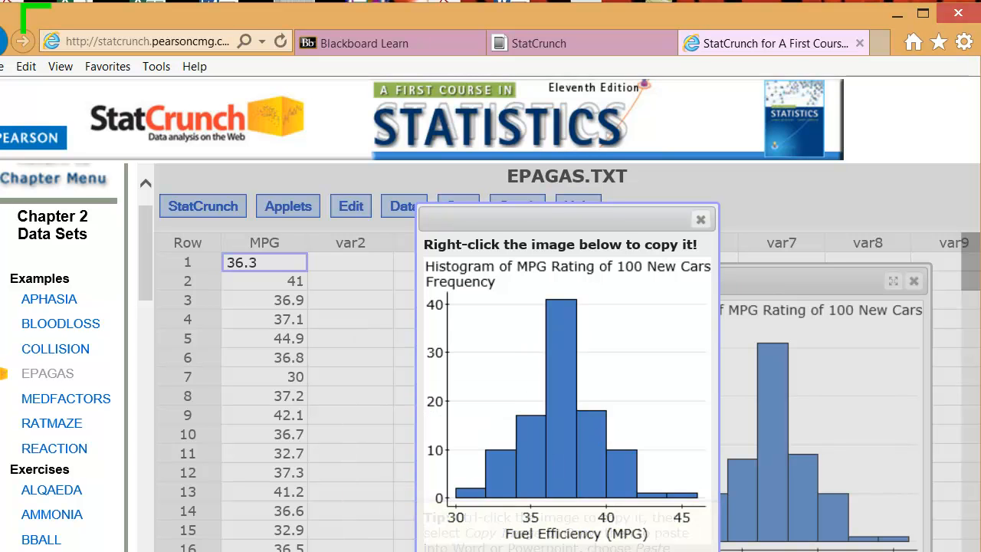
Switch to the blank Word document and paste the histogram with Paste Special as a Device Independent Bitmap
key("alt+Tab")
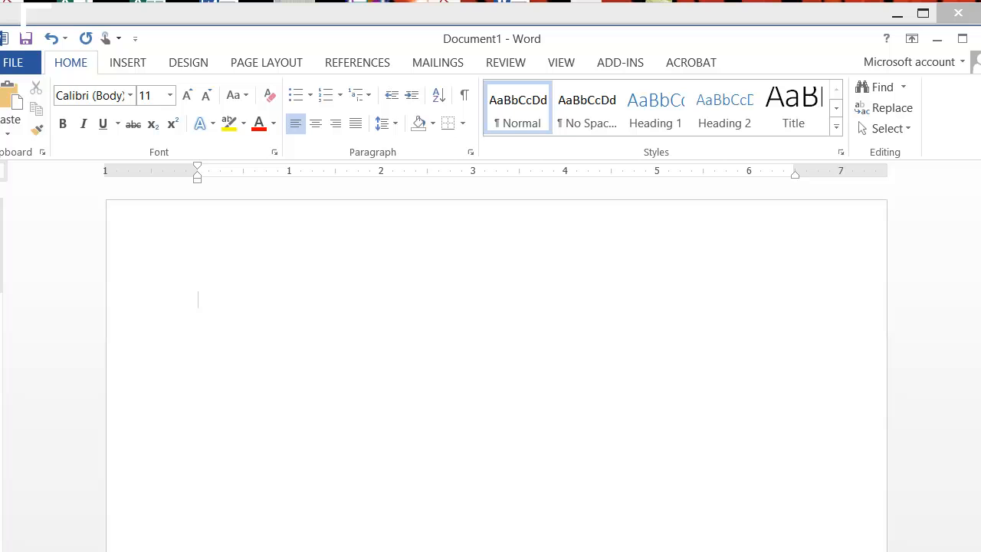
right_click(262, 379)
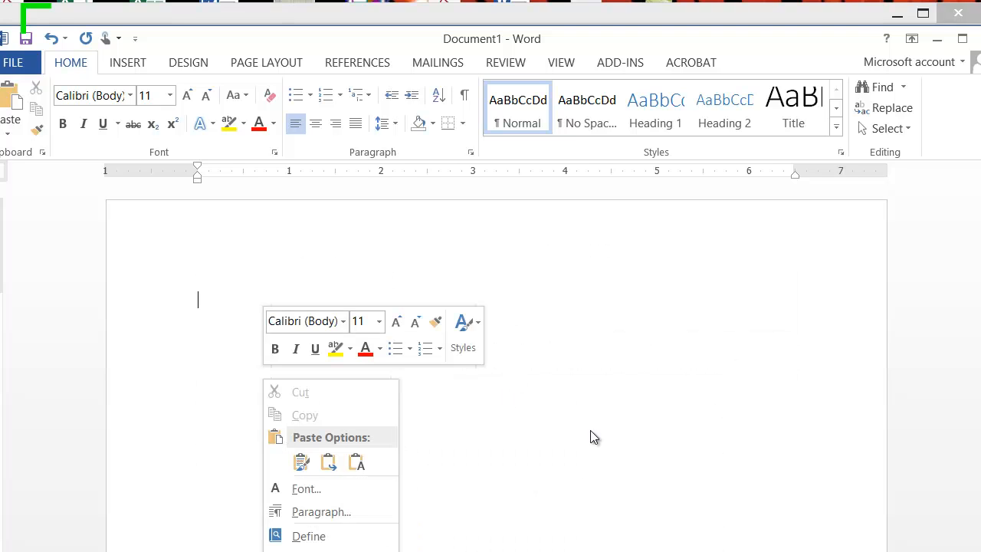
left_click(590, 430)
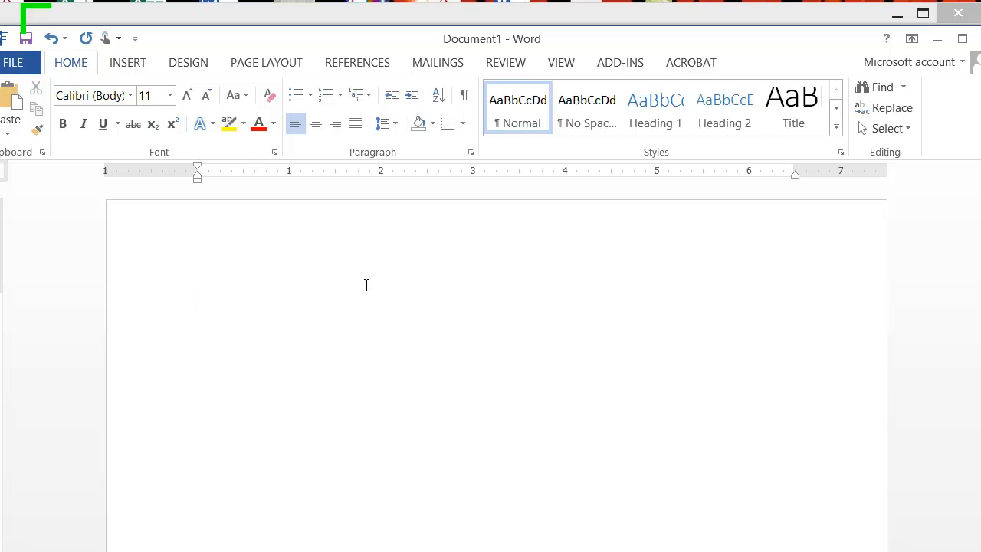
key("ctrl+alt+v")
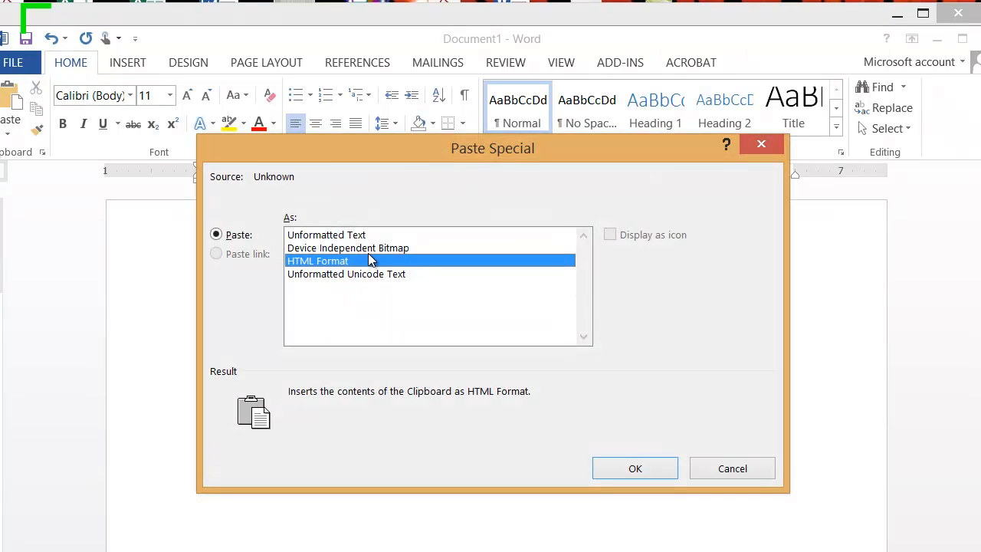
left_click(370, 247)
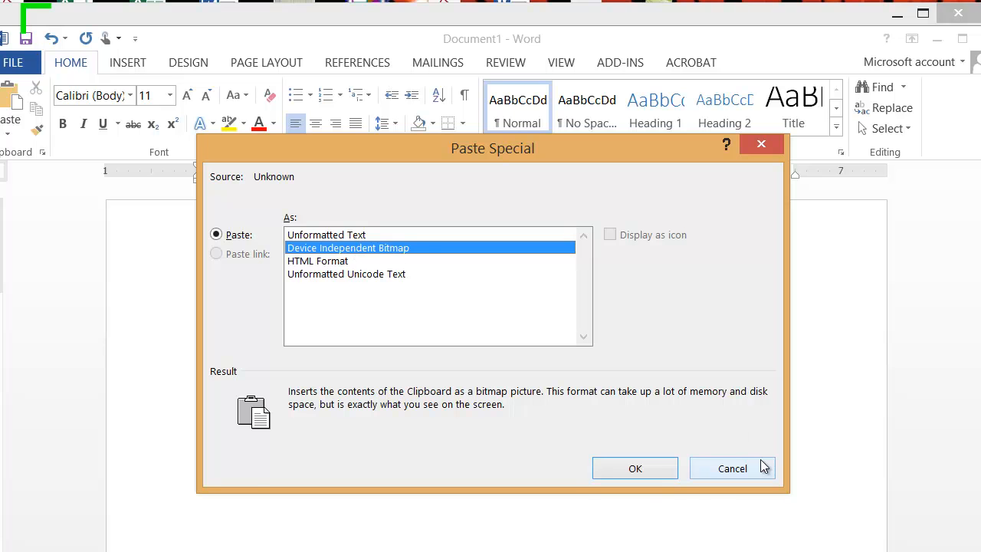
left_click(635, 469)
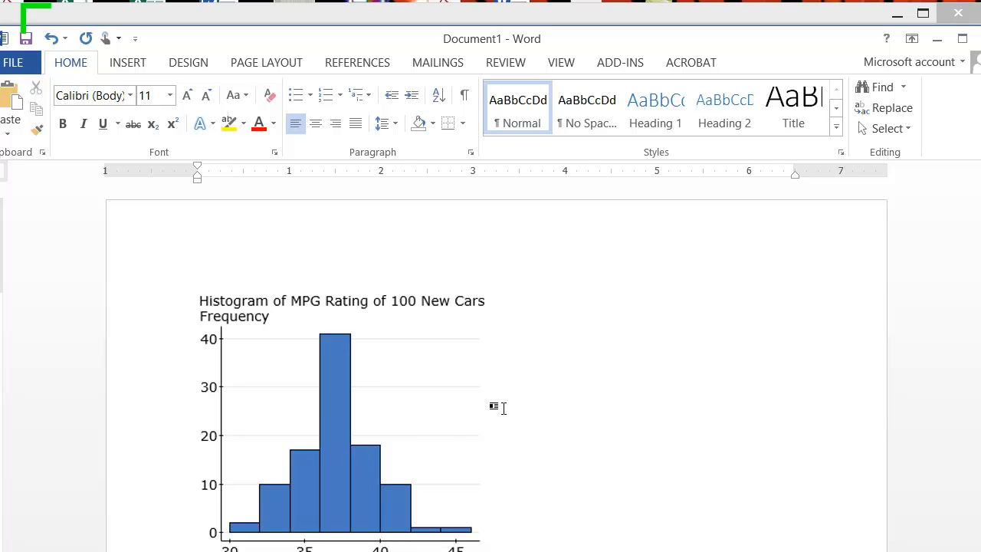
Leave the Word document, return to StatCrunch and close the histogram window
left_click(939, 44)
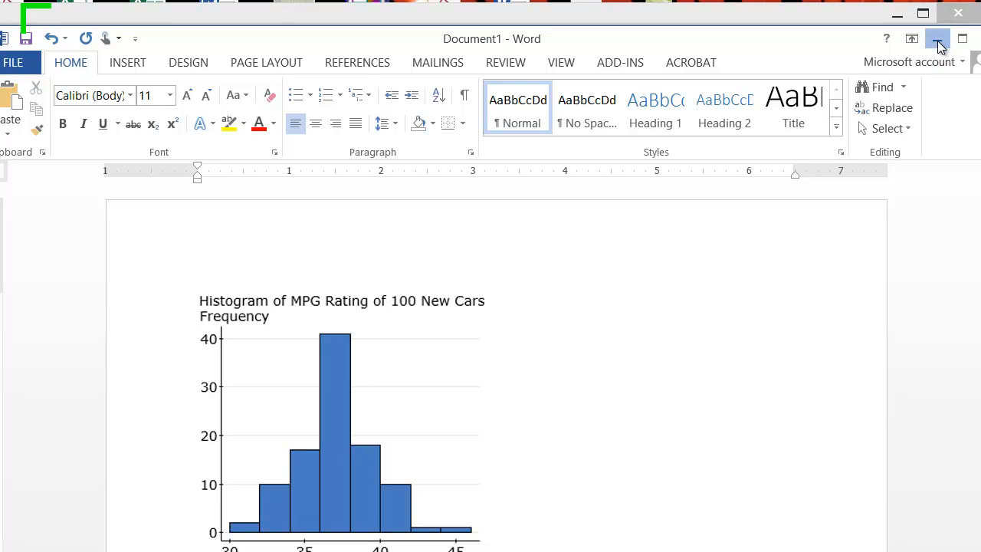
left_click(700, 222)
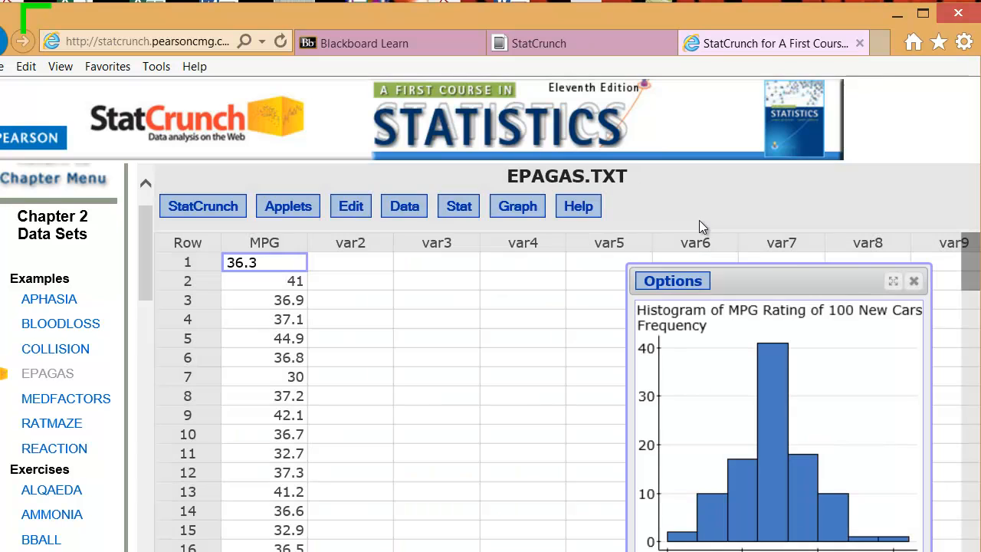
left_click(913, 281)
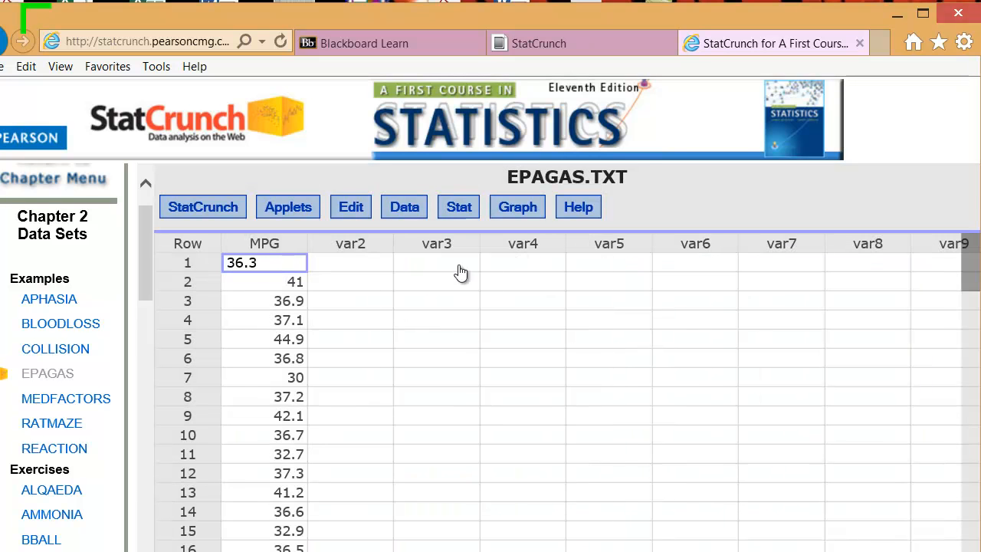
Start a Stem and Leaf plot using the MPG column
left_click(516, 209)
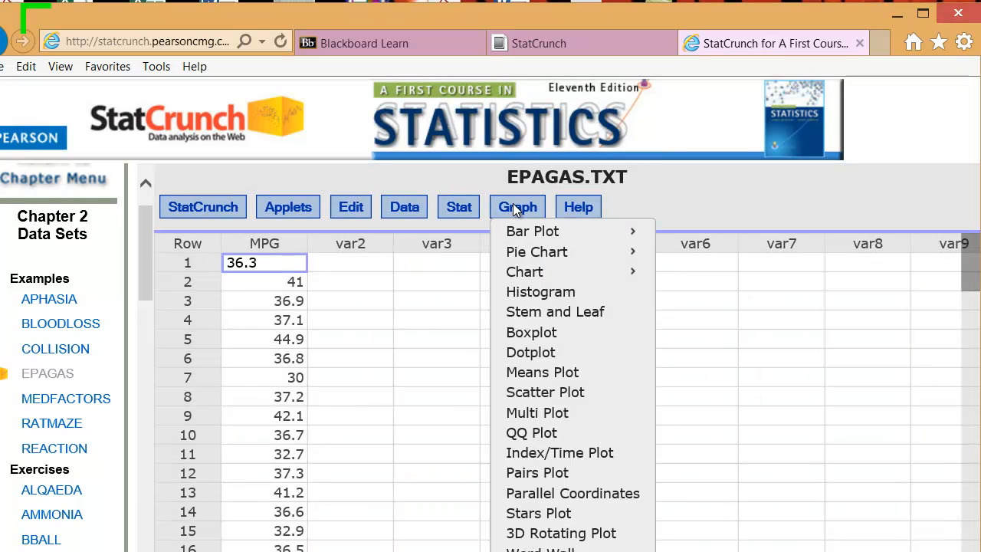
left_click(520, 312)
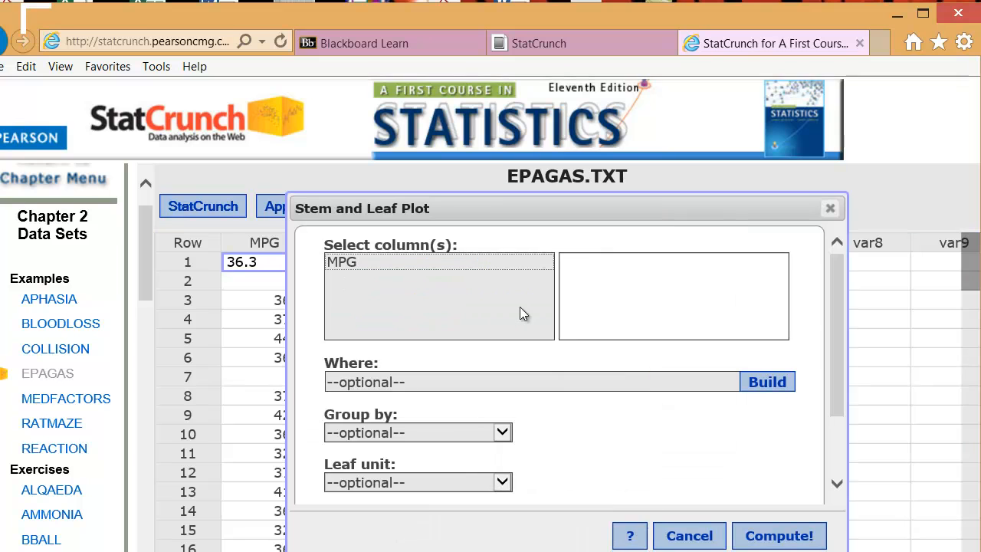
left_click(392, 261)
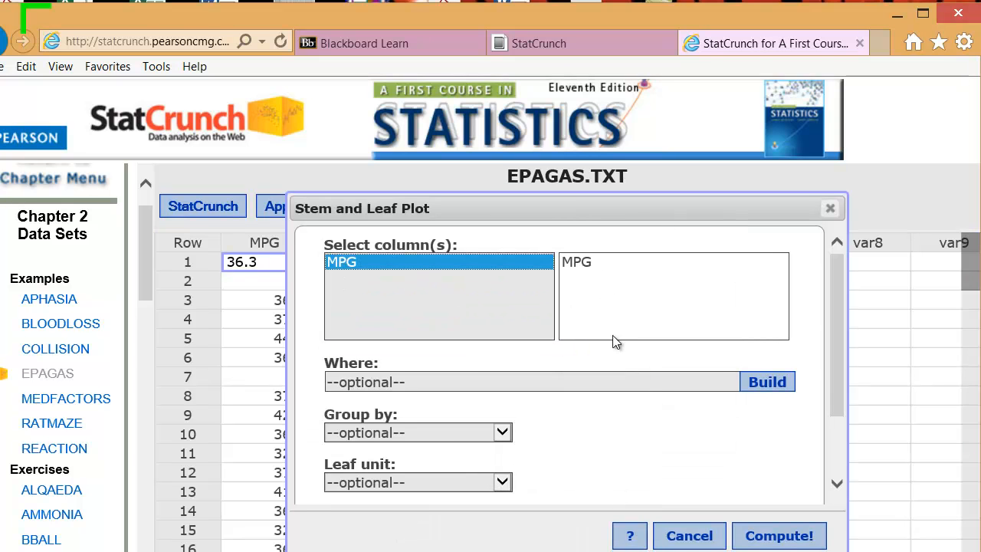
Set the leaf unit to 0.1 and outlier trimming to None, and compute the stem and leaf plot
left_click_drag(833, 350, 836, 408)
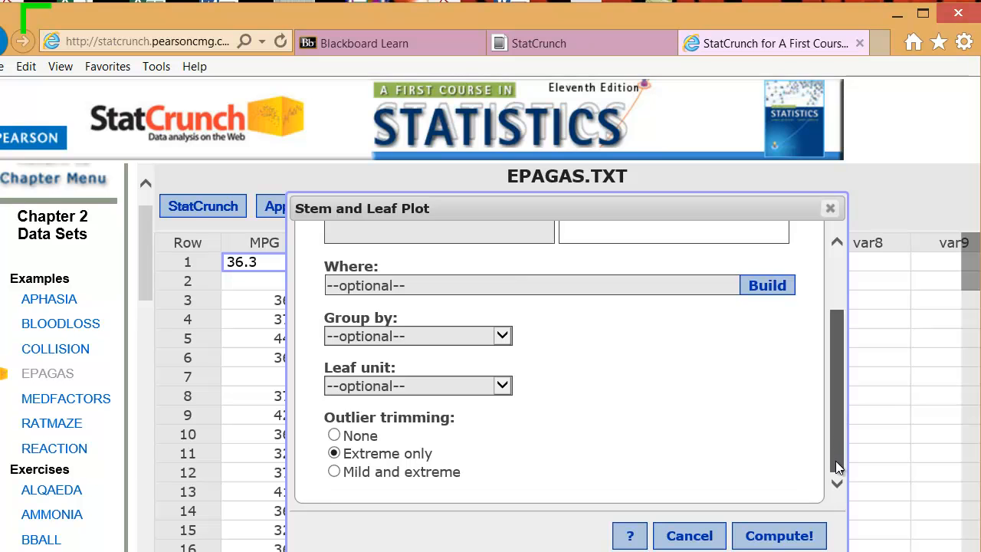
left_click(482, 388)
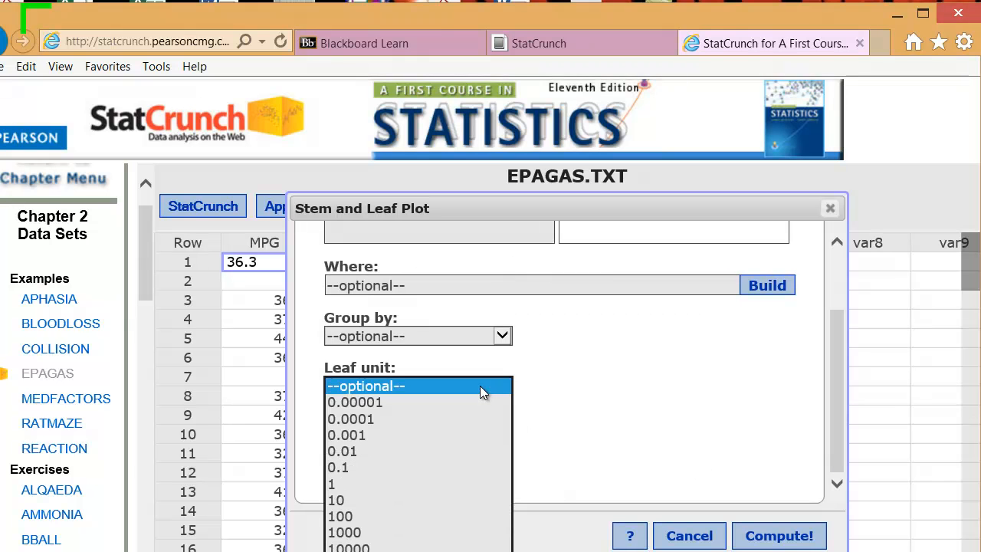
left_click(413, 465)
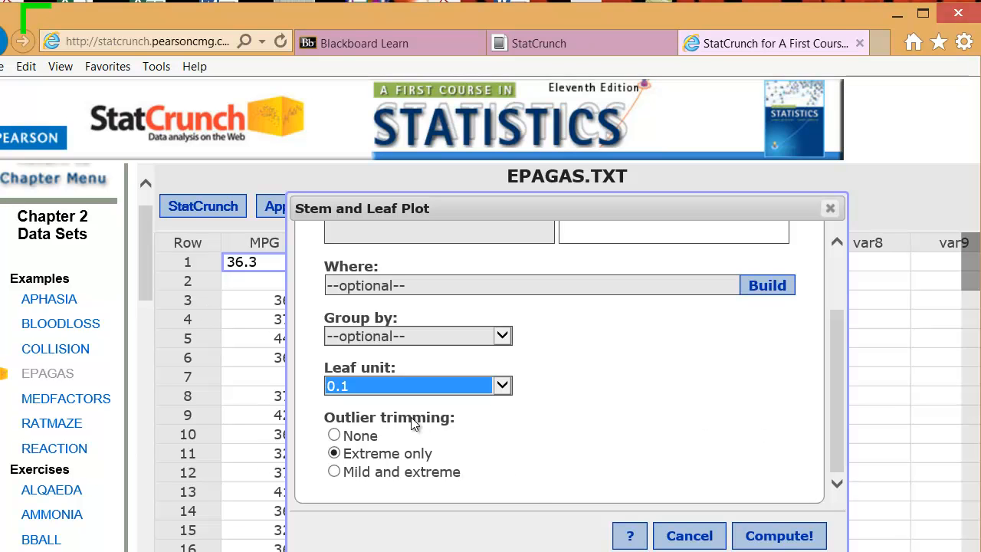
left_click(334, 436)
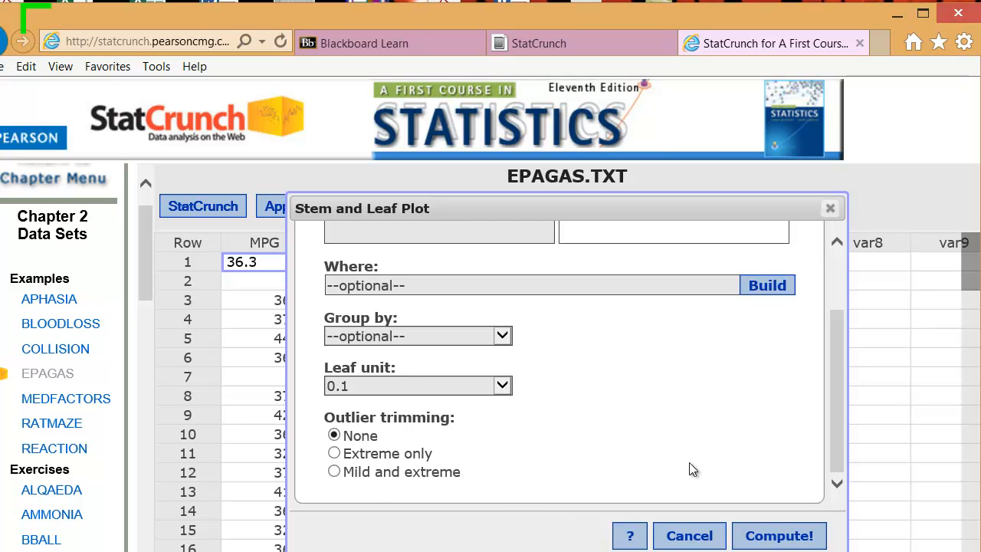
left_click(786, 537)
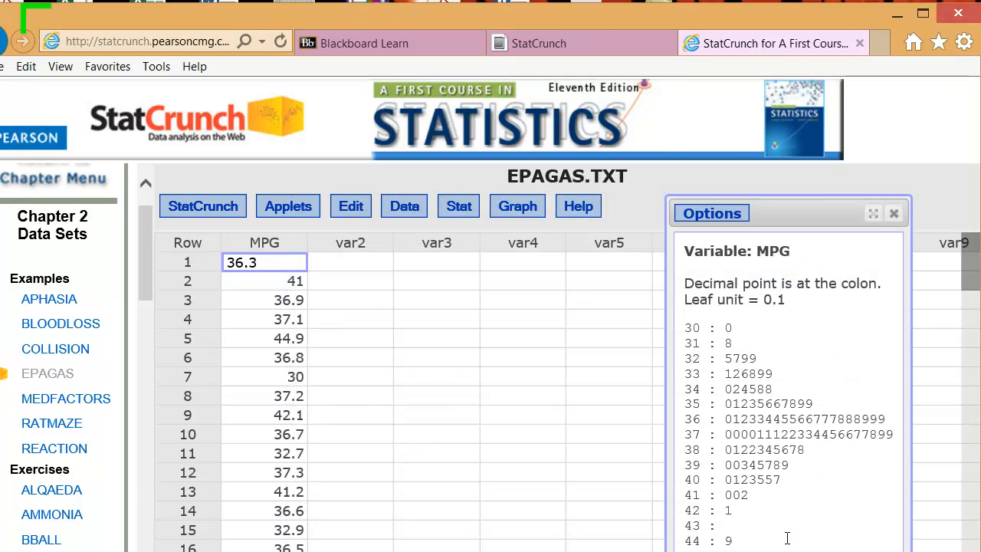
Copy the entire stem and leaf output as text and paste it below the histogram in the Word document
left_click_drag(748, 539, 681, 244)
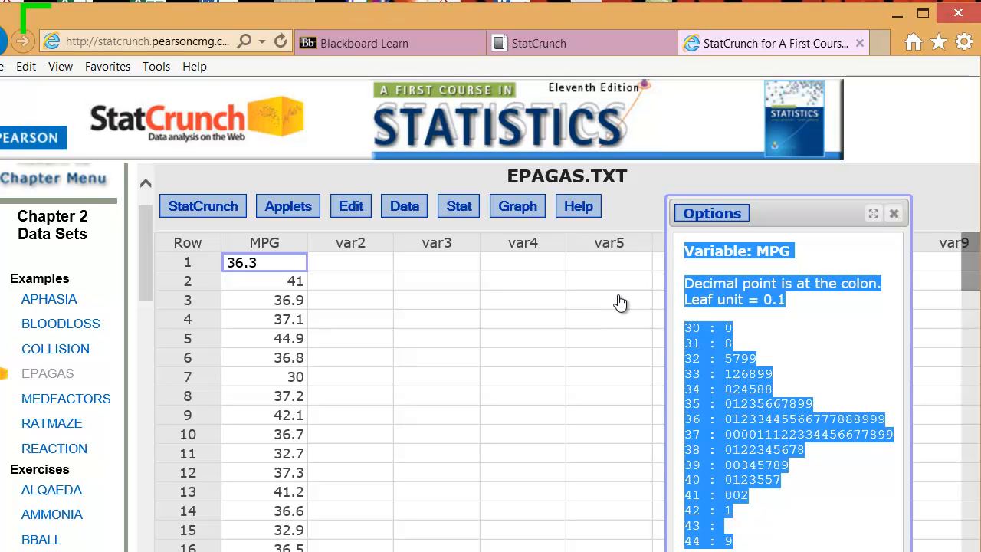
key("alt+Tab")
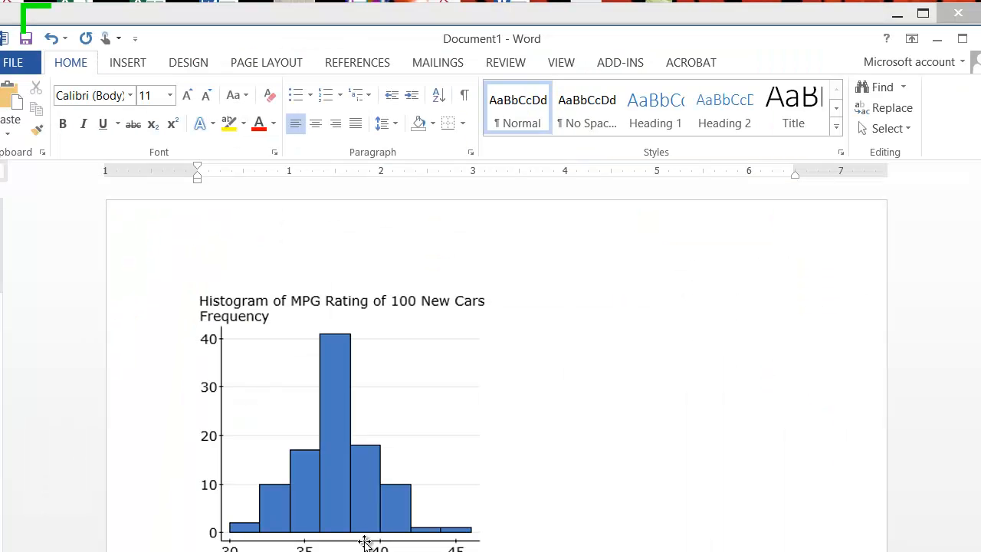
scroll(534, 546, "down", 10)
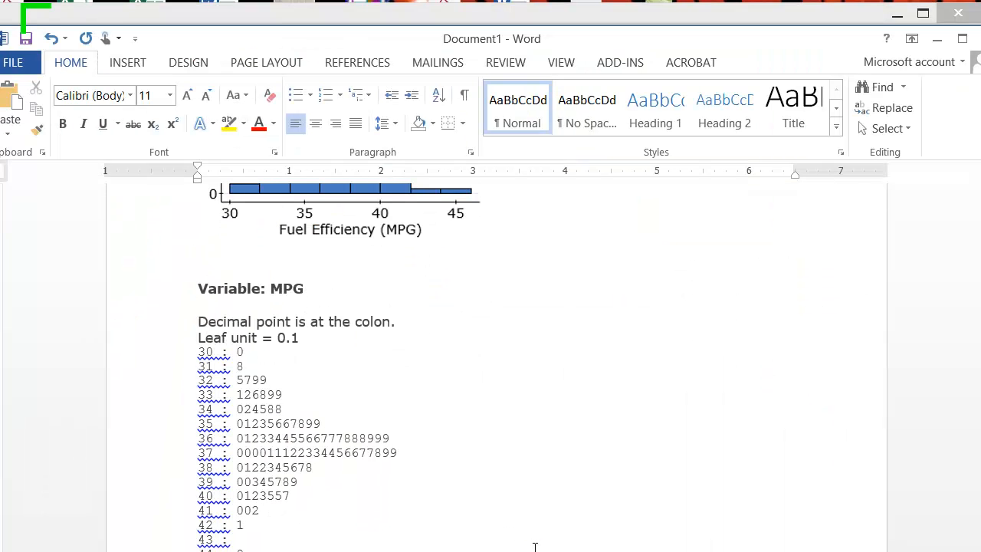
left_click(535, 547)
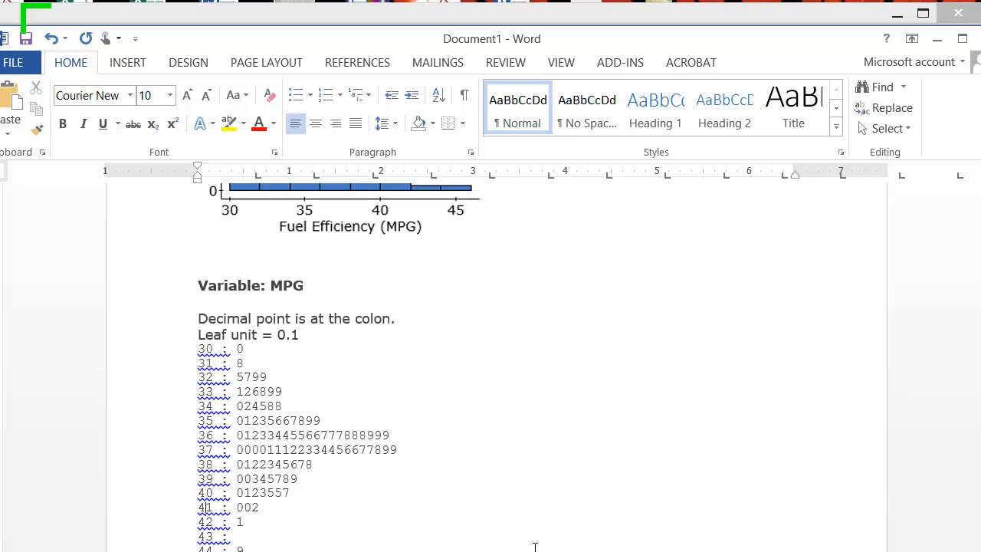
key("Right")
key("Right")
key("Up")
key("Up")
key("Up")
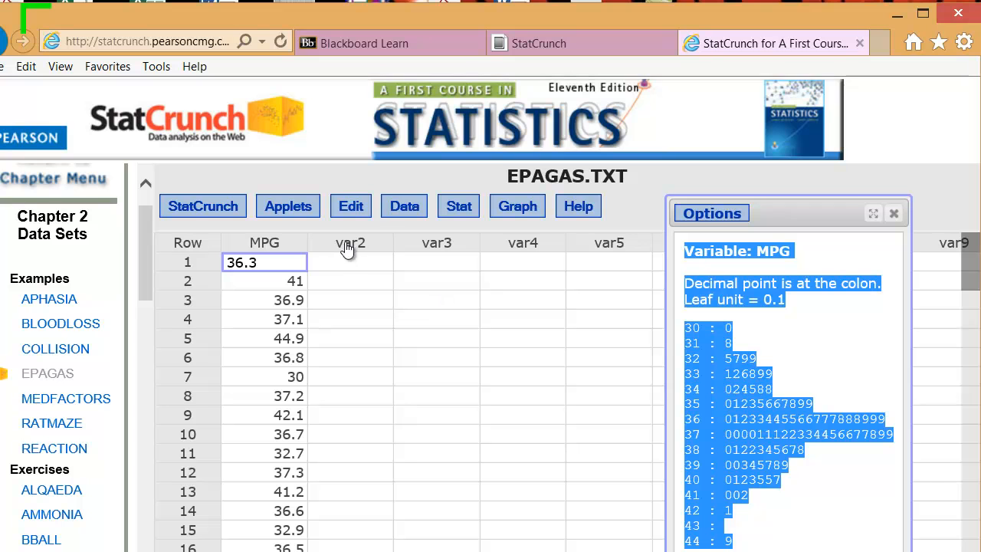
Start a Dotplot in StatCrunch using the MPG column
left_click(443, 347)
left_click(525, 208)
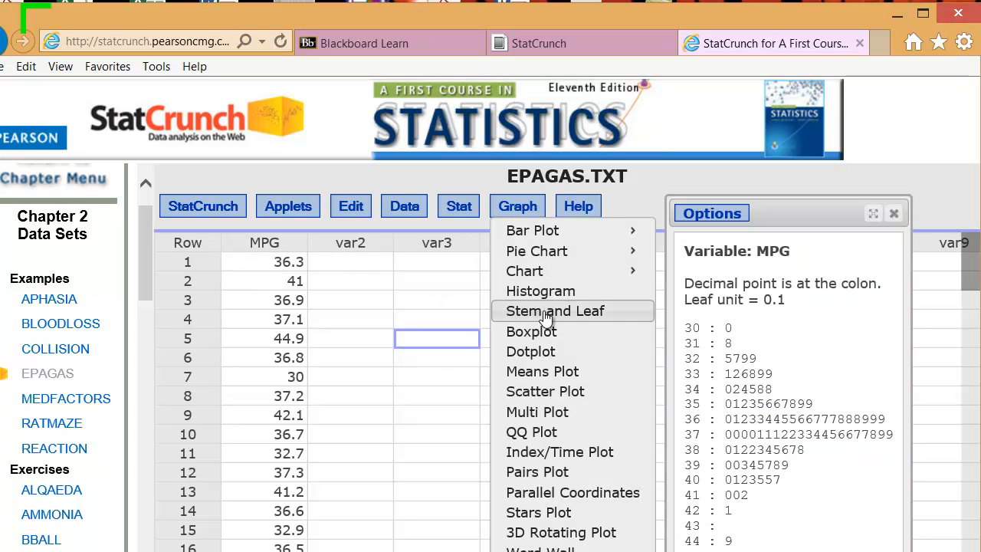
left_click(541, 352)
left_click(506, 261)
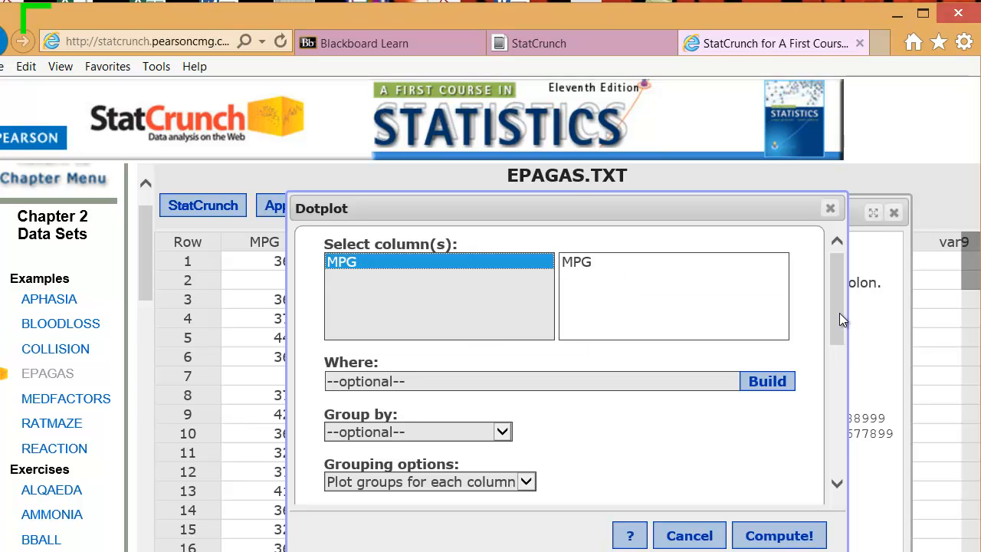
Set the dotplot's point size to 4
left_click_drag(839, 313, 843, 378)
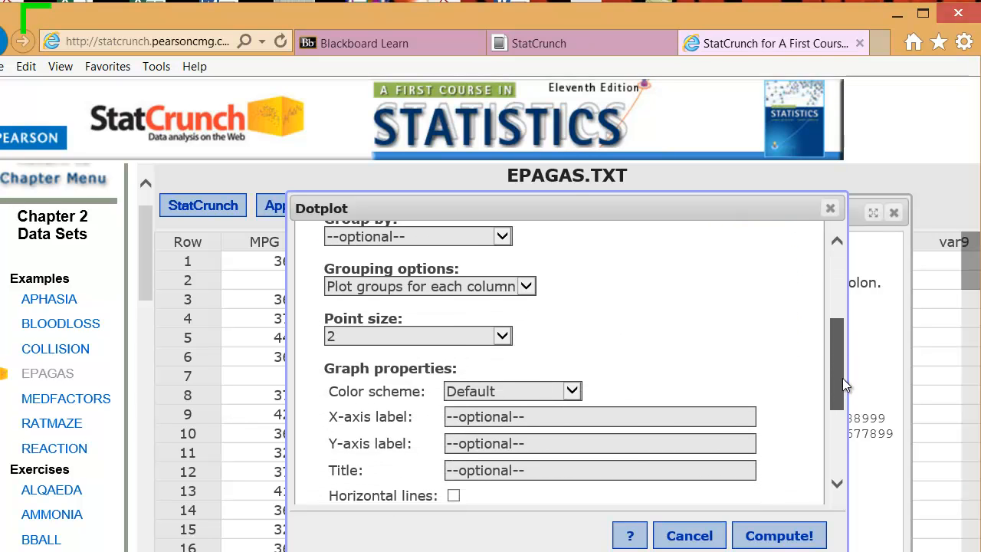
left_click(382, 340)
left_click(380, 340)
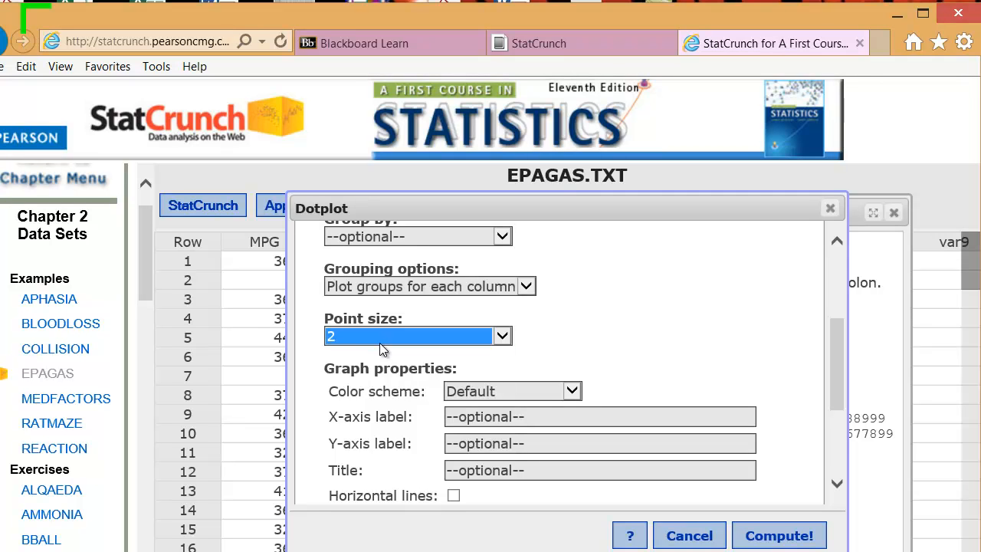
left_click(379, 342)
left_click(379, 342)
left_click(379, 341)
left_click(379, 342)
left_click(502, 336)
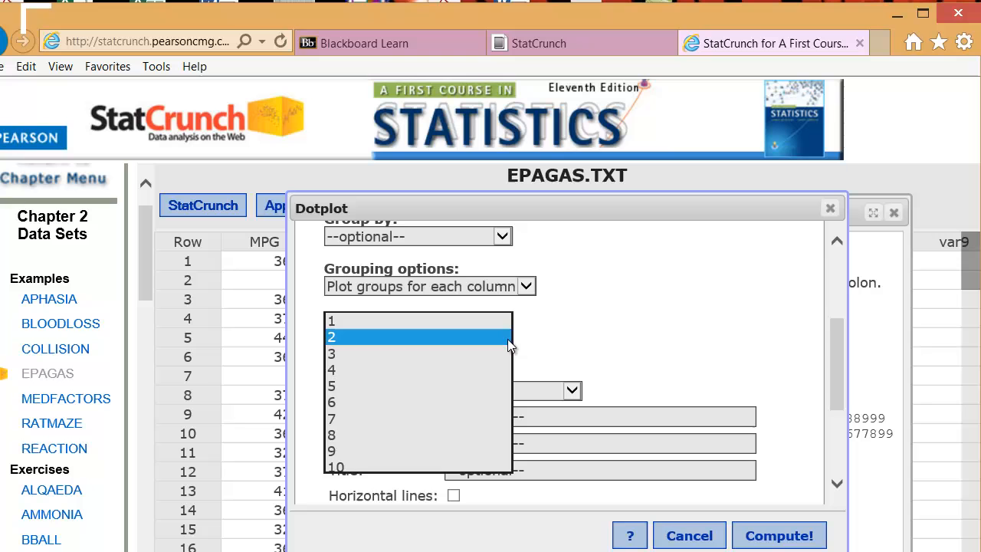
left_click(457, 366)
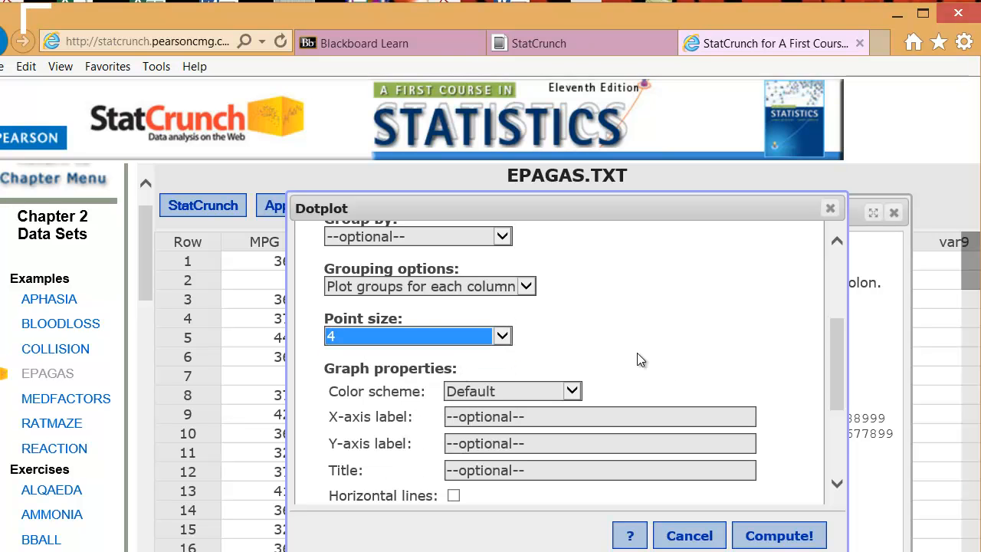
Keep the Default color scheme with the remaining options untouched and compute the dotplot
left_click(573, 392)
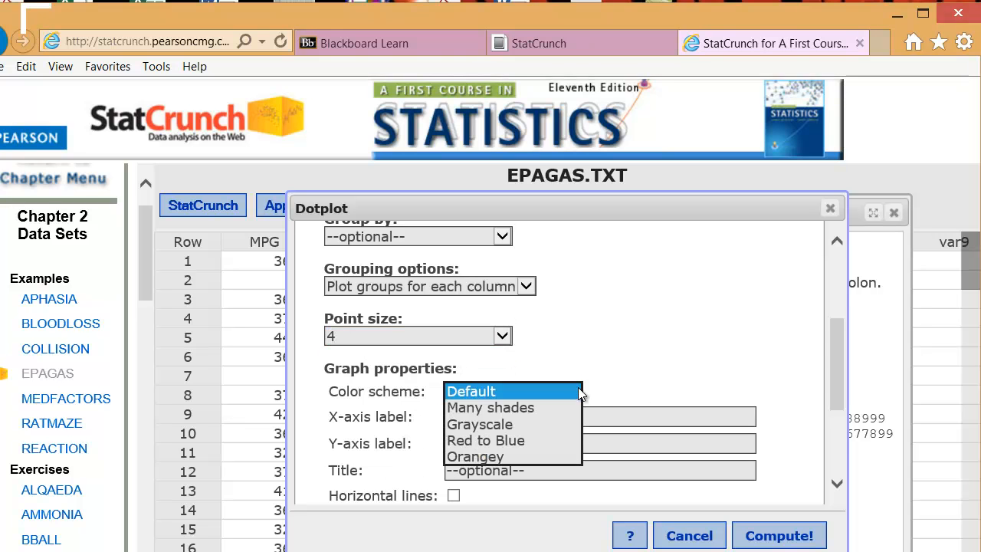
left_click(636, 375)
scroll(836, 387, "down", 3)
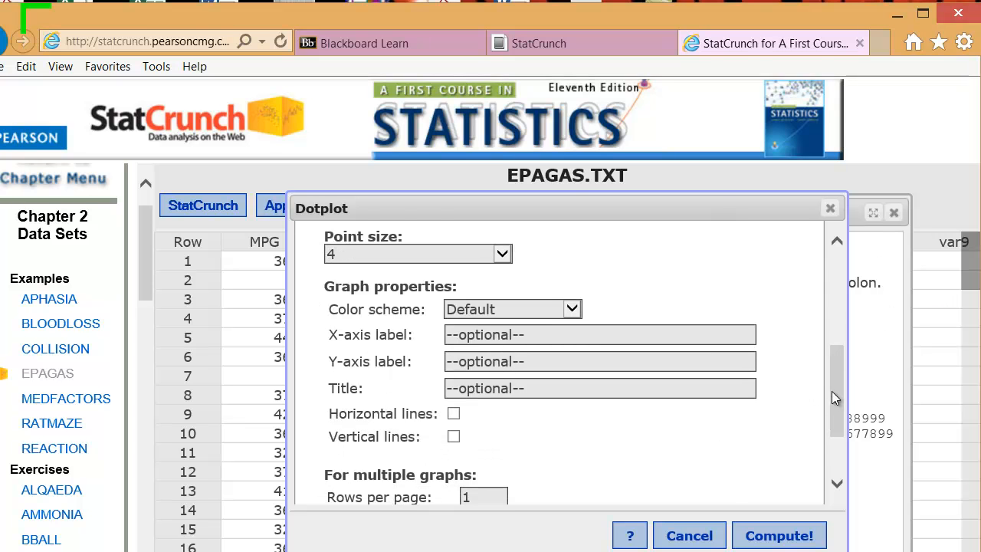
left_click_drag(833, 395, 846, 461)
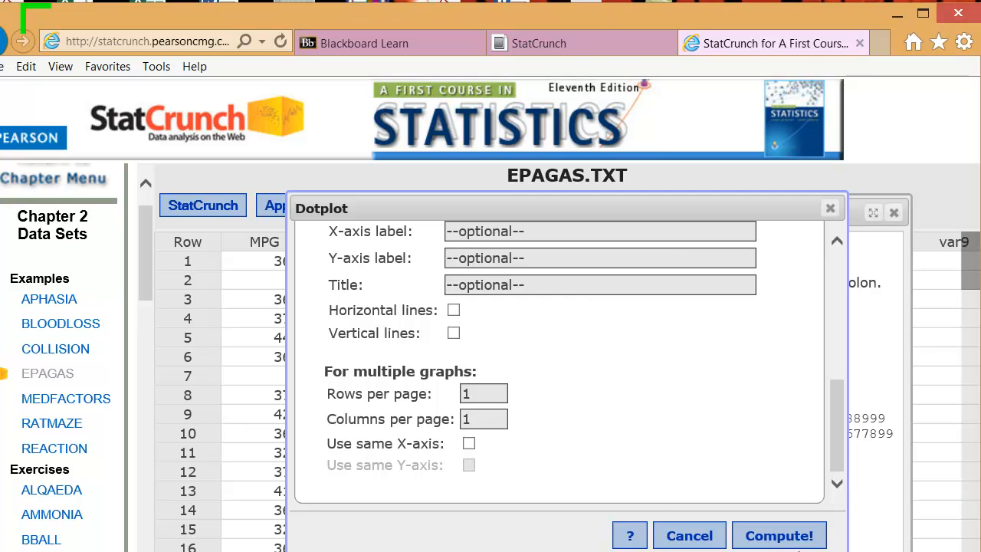
left_click(779, 536)
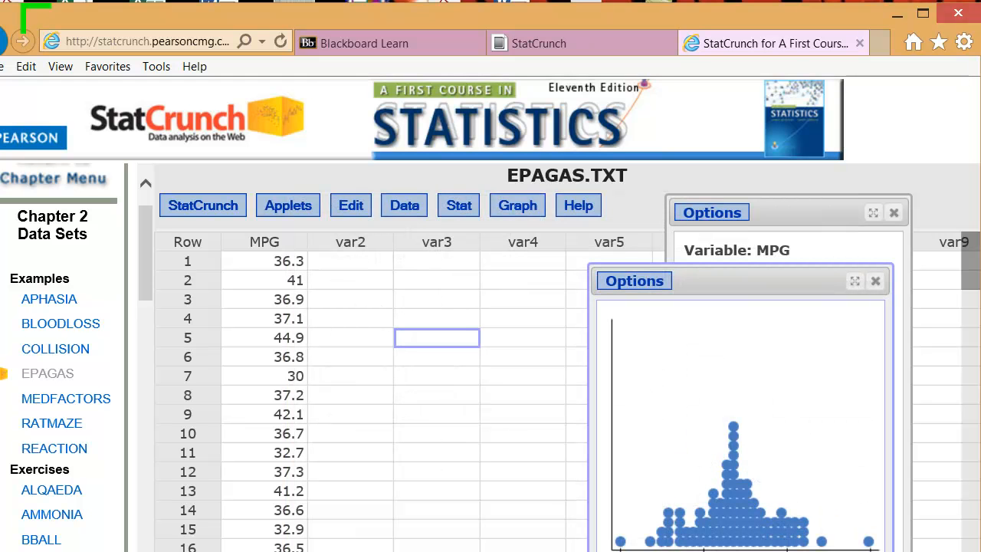
Move the dotplot window up over the data table and resize it to a wider, shorter shape
left_click_drag(738, 287, 666, 239)
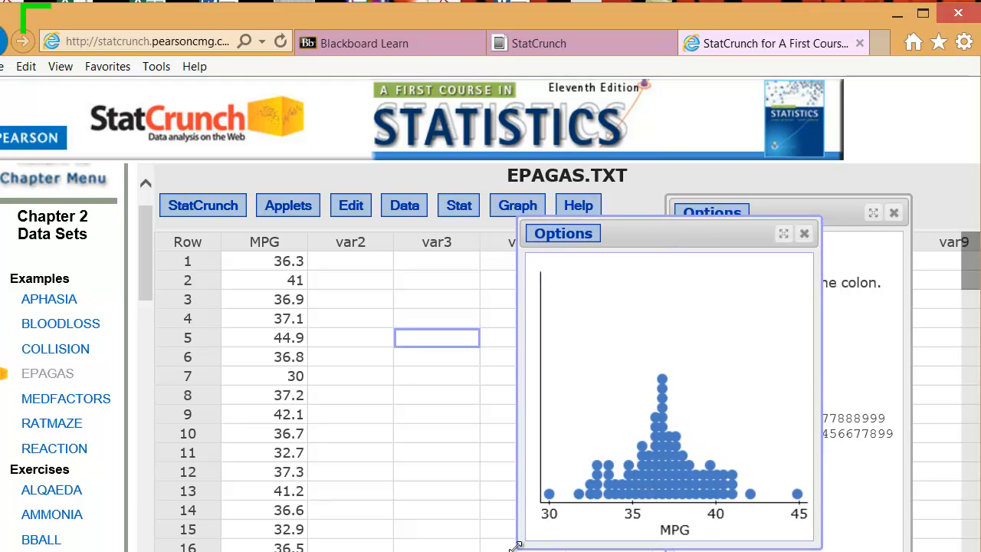
left_click_drag(515, 546, 376, 436)
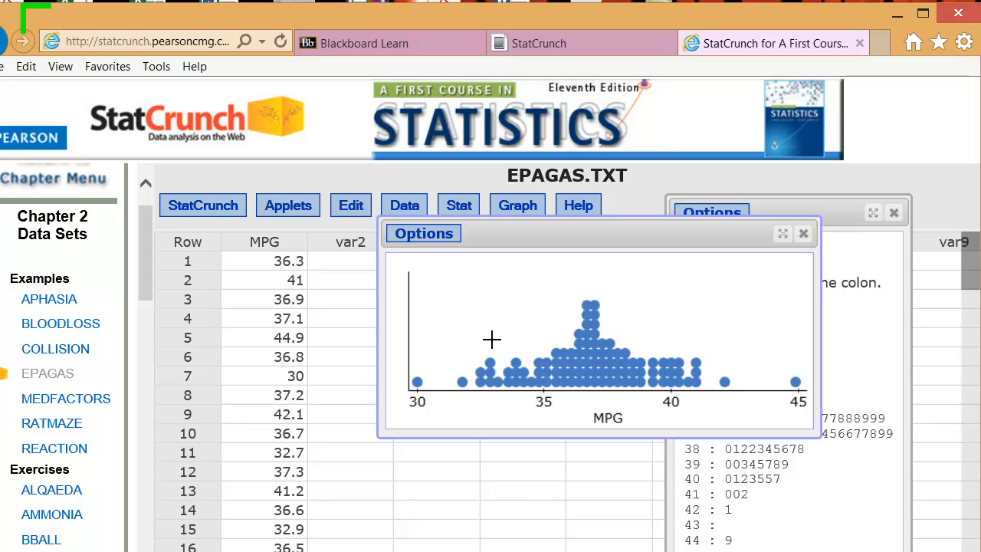
right_click(491, 339)
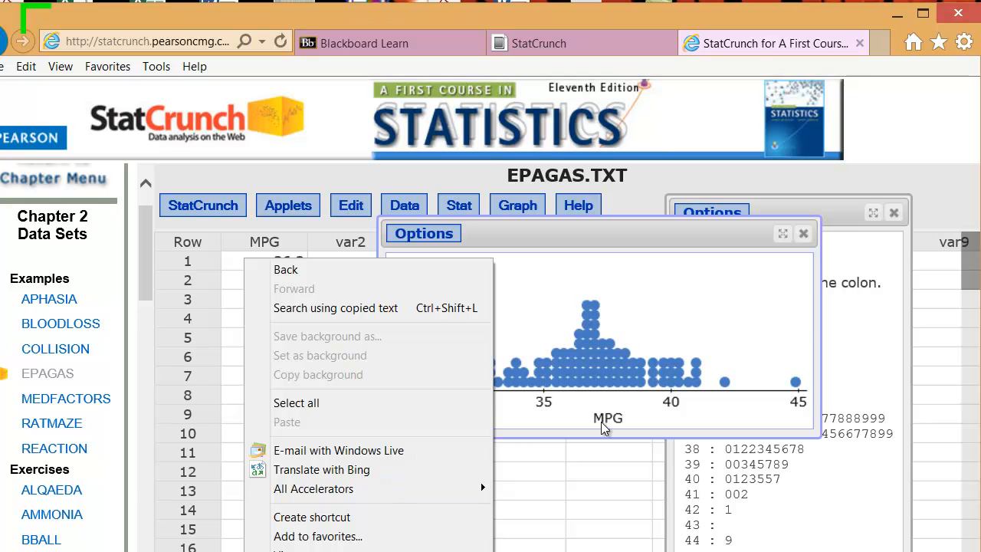
left_click(634, 343)
Open the dotplot's copyable image and copy it to the clipboard
left_click(422, 237)
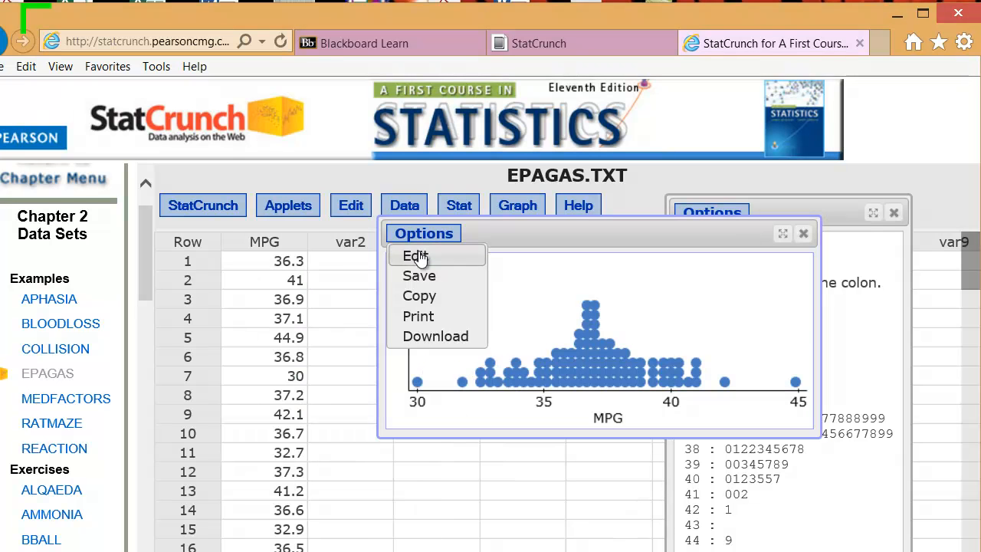
left_click(418, 297)
right_click(456, 336)
left_click(366, 551)
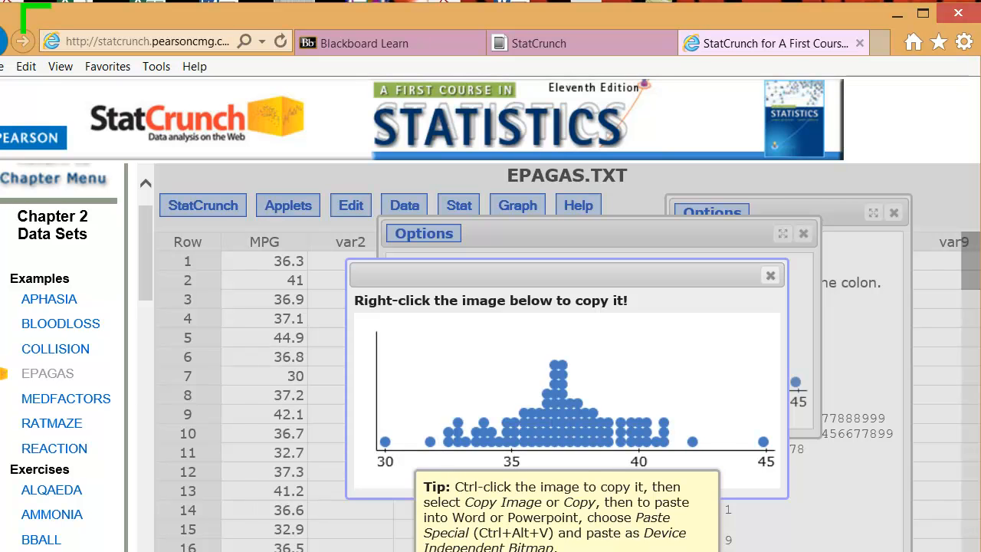
Switch to the Word document and paste the dotplot below the stem and leaf plot as a Device Independent Bitmap
key("alt+Tab")
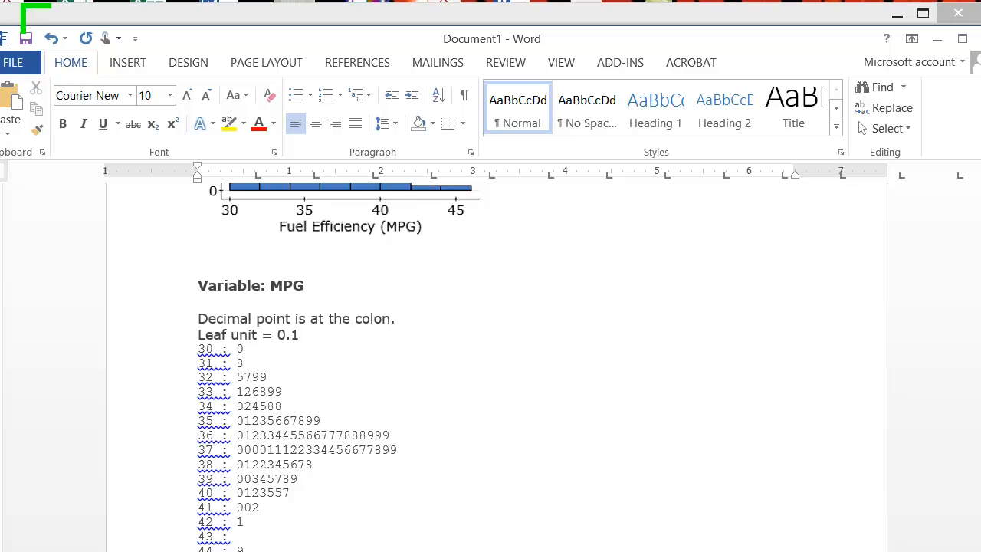
right_click(197, 295)
left_click(450, 527)
key("ctrl+alt+v")
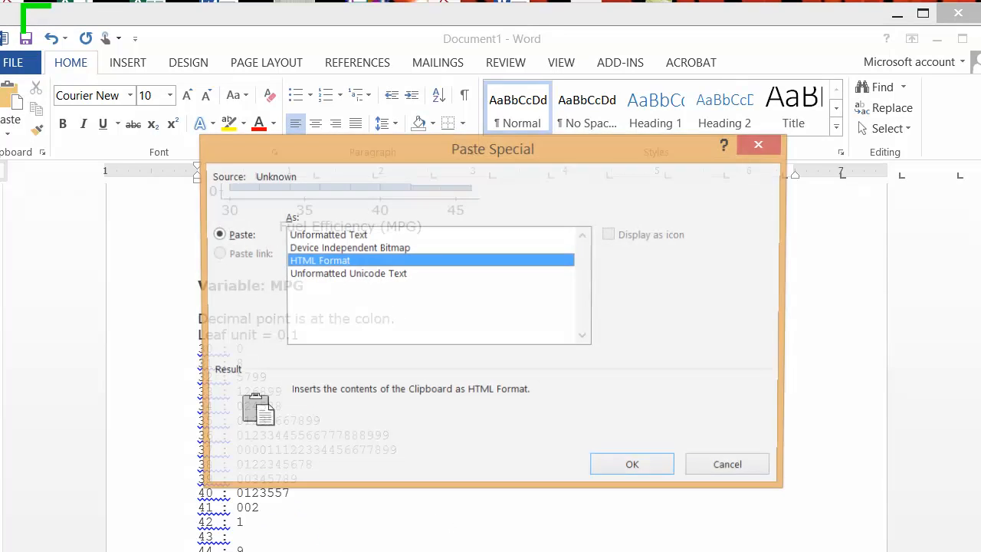
left_click(391, 247)
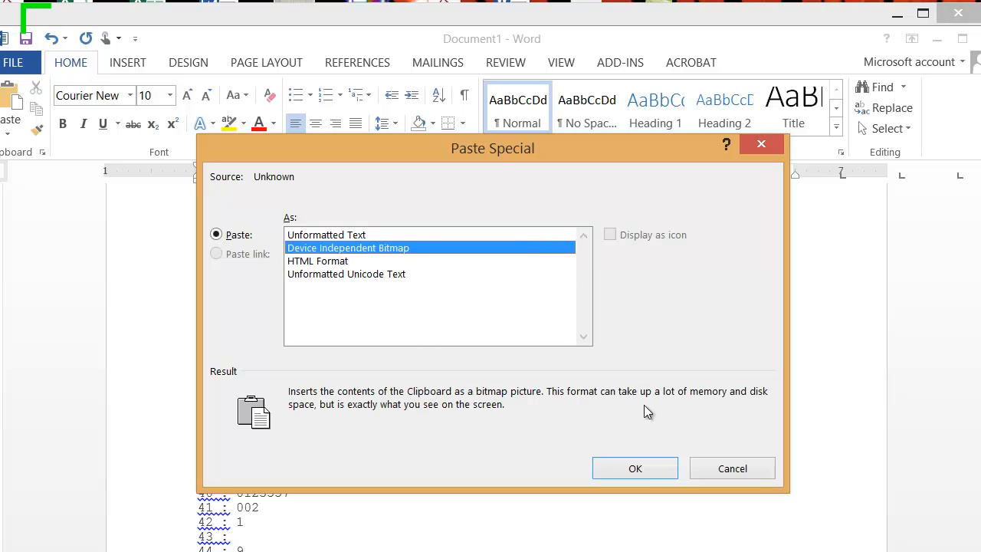
left_click(636, 468)
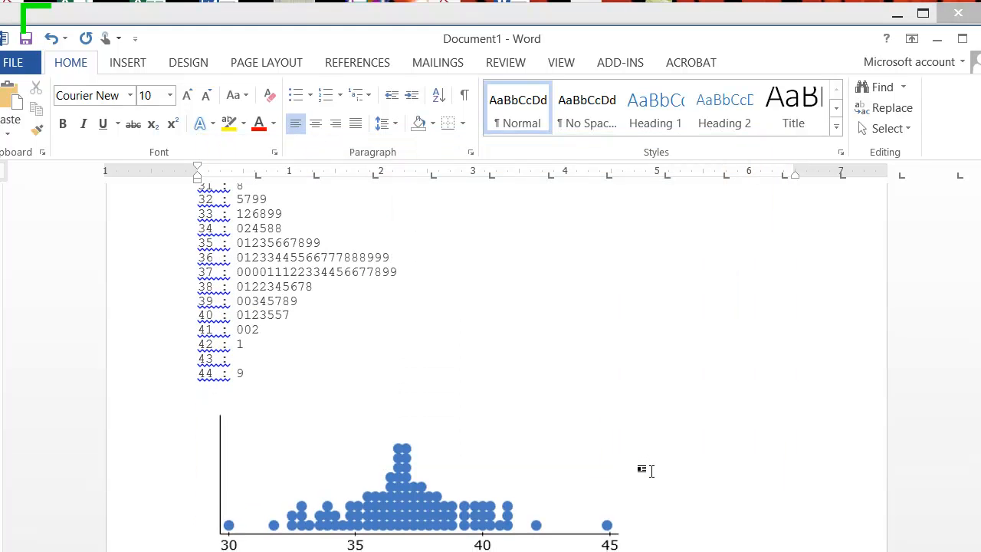